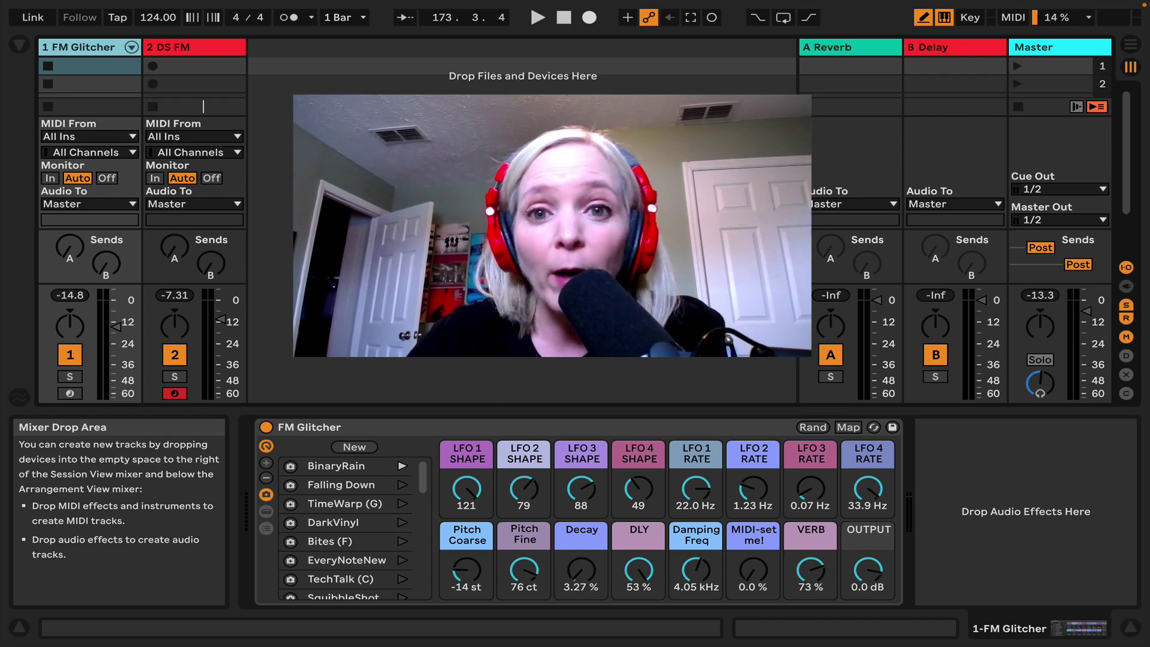
- Select the DS FM track so its DS FM instrument appears in Device View
{"action": "left_click", "coordinate": [194, 66]}
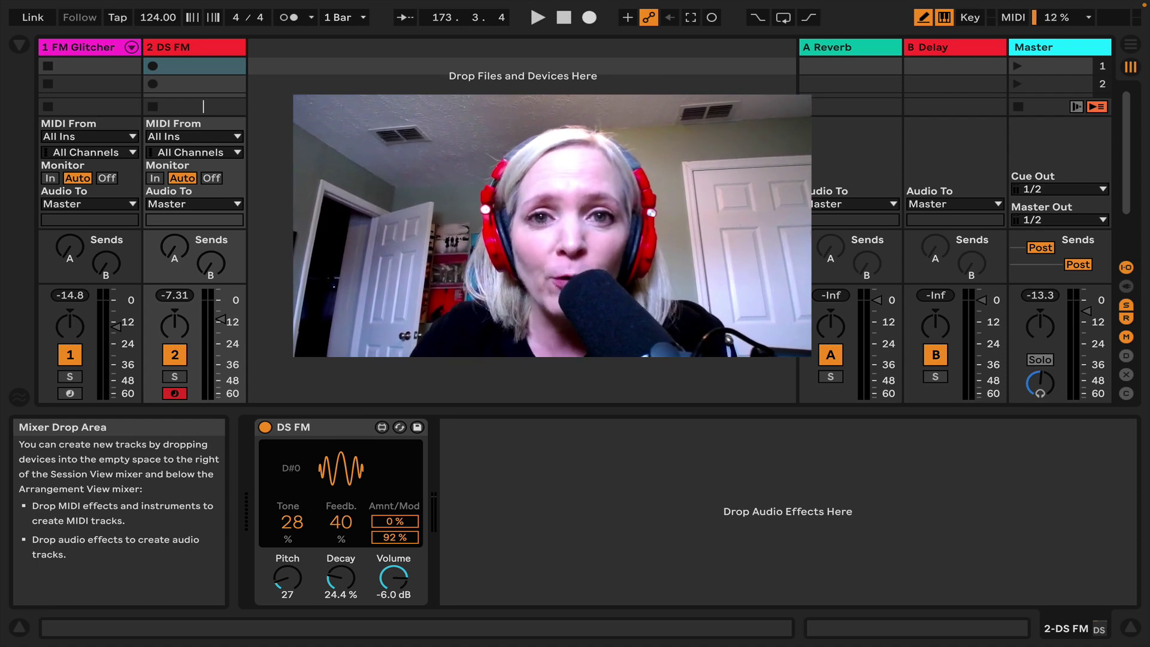
- Lower the DS FM drum's pitch, change its modulation amount, then go back to the FM Glitcher track
{"action": "left_click", "coordinate": [354, 446]}
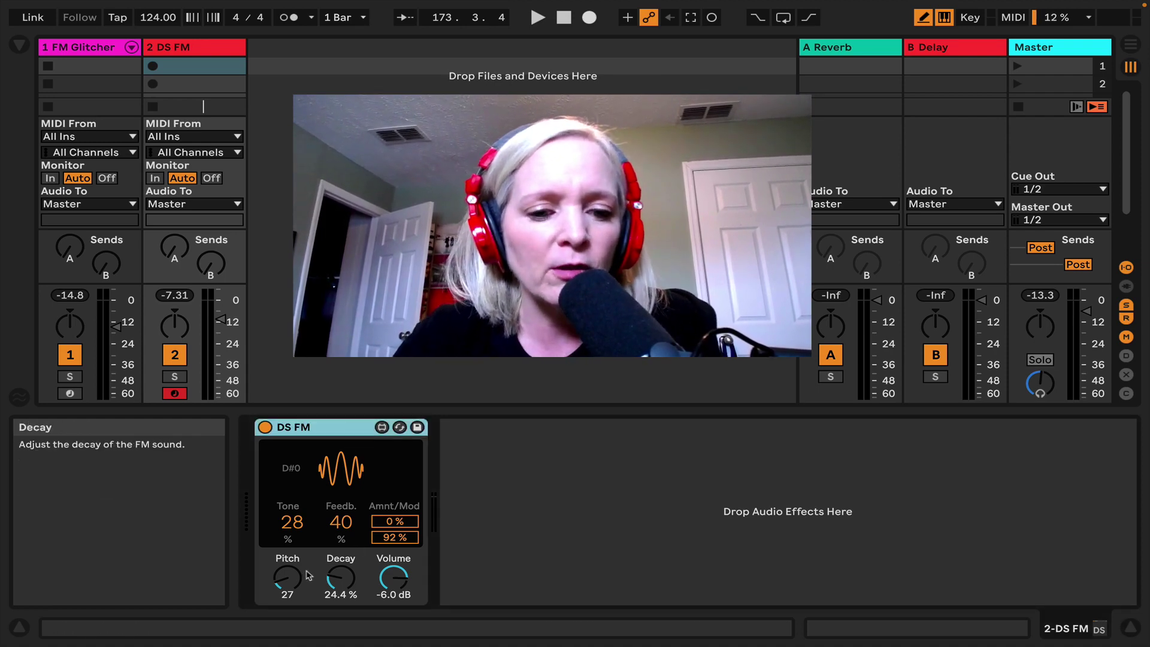
{"action": "mouse_move", "coordinate": [291, 580]}
{"action": "left_mouse_down"}
{"action": "mouse_move", "coordinate": [292, 594]}
{"action": "mouse_move", "coordinate": [291, 569]}
{"action": "left_mouse_up"}
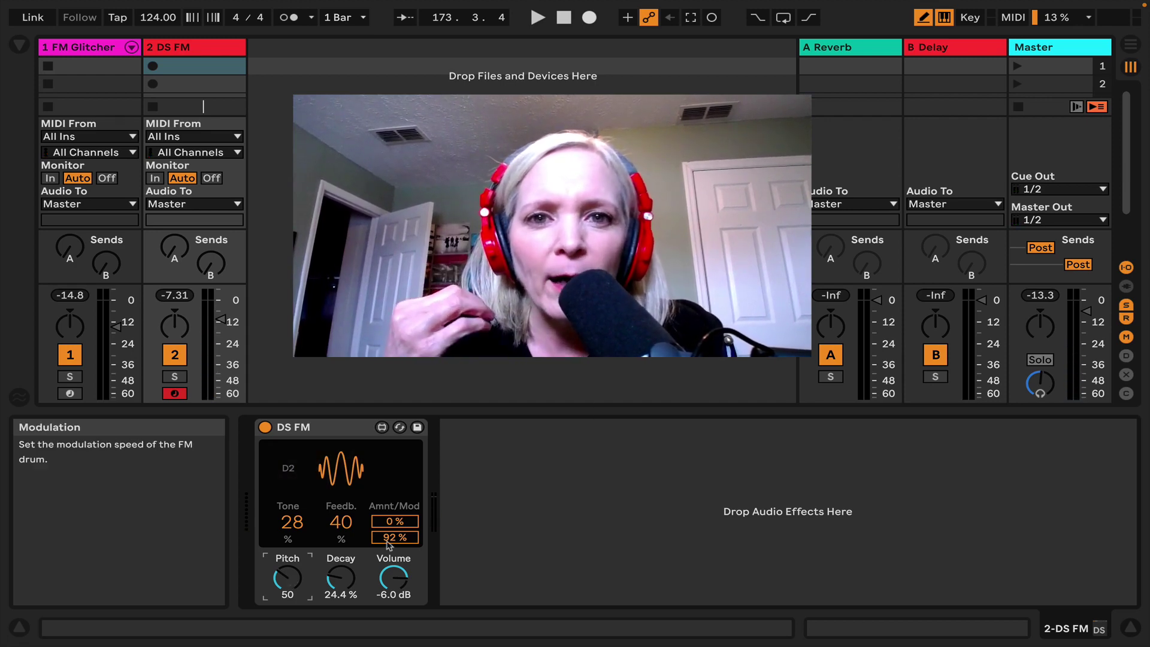
{"action": "scroll", "coordinate": [392, 539], "scroll_direction": "down", "scroll_amount": 6}
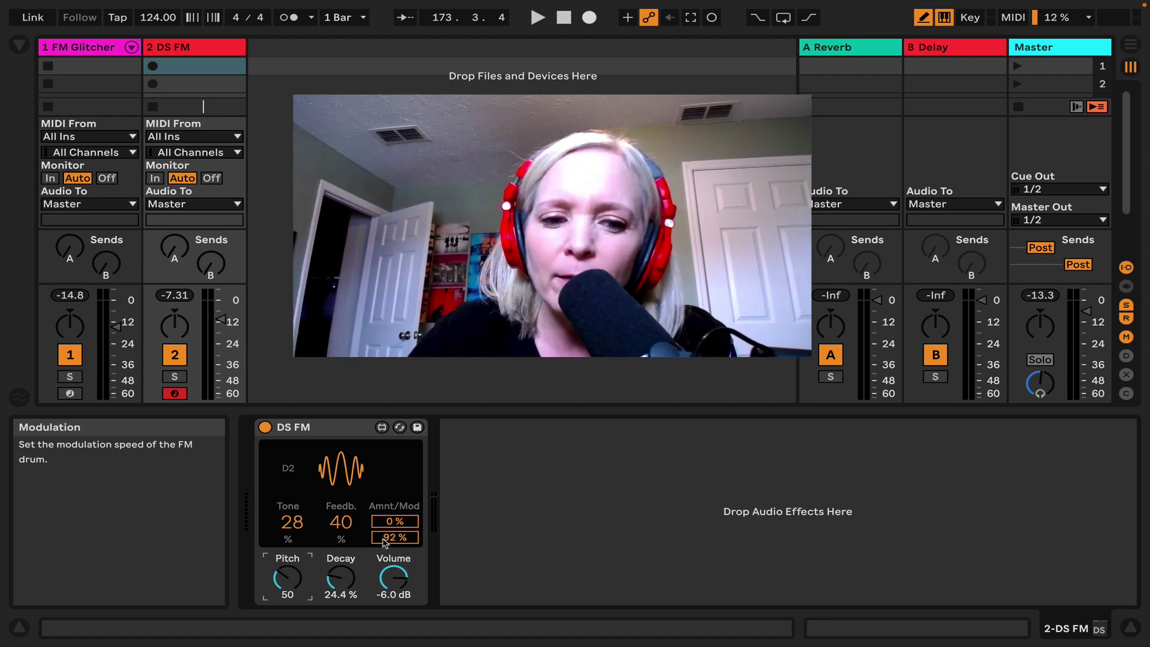
{"action": "key", "text": "Left"}
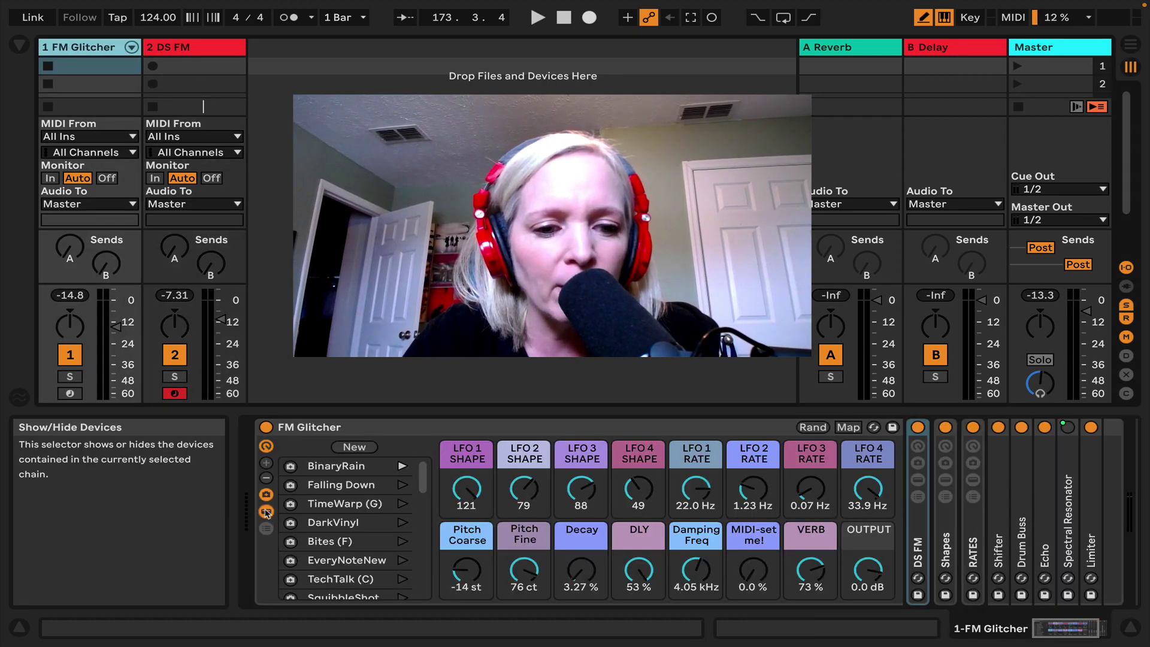
- Unfold the DS FM device inside the FM Glitcher rack and set its Feedback to 100
{"action": "left_click", "coordinate": [918, 556]}
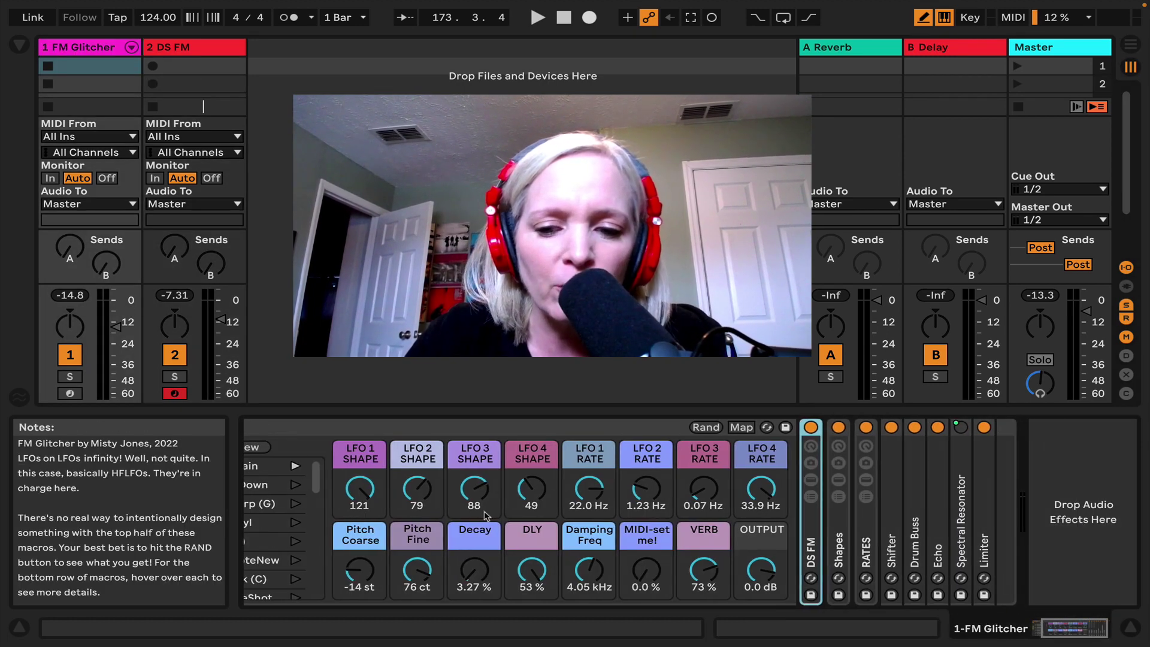
{"action": "double_click", "coordinate": [812, 560]}
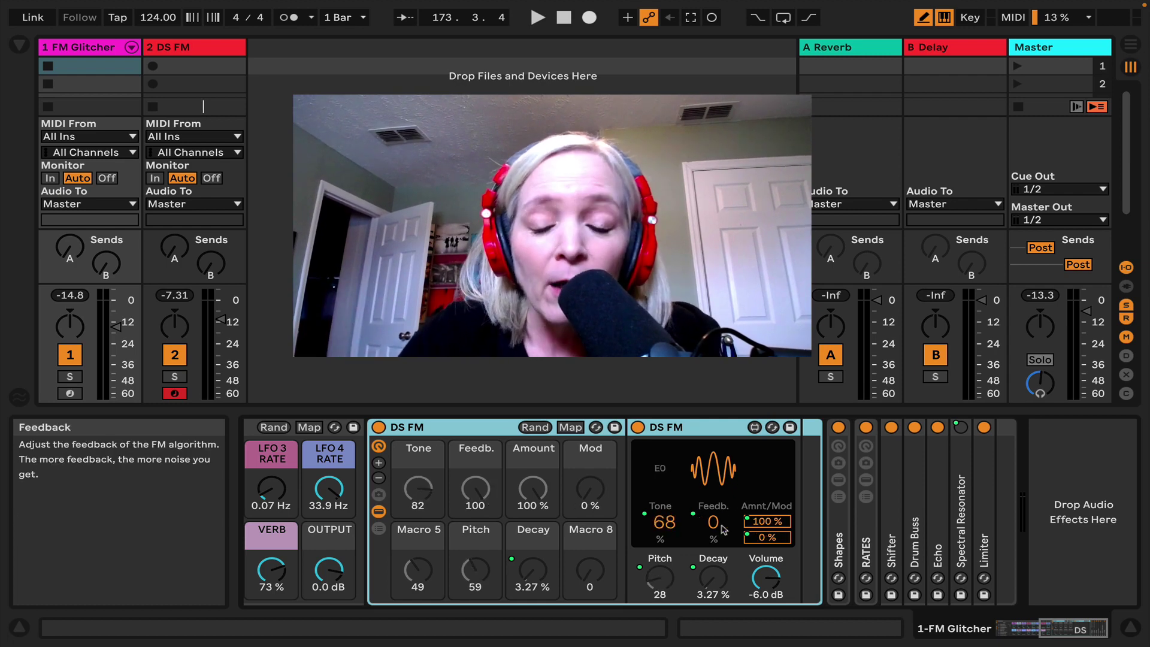
{"action": "left_click_drag", "start_coordinate": [721, 527], "coordinate": [721, 473]}
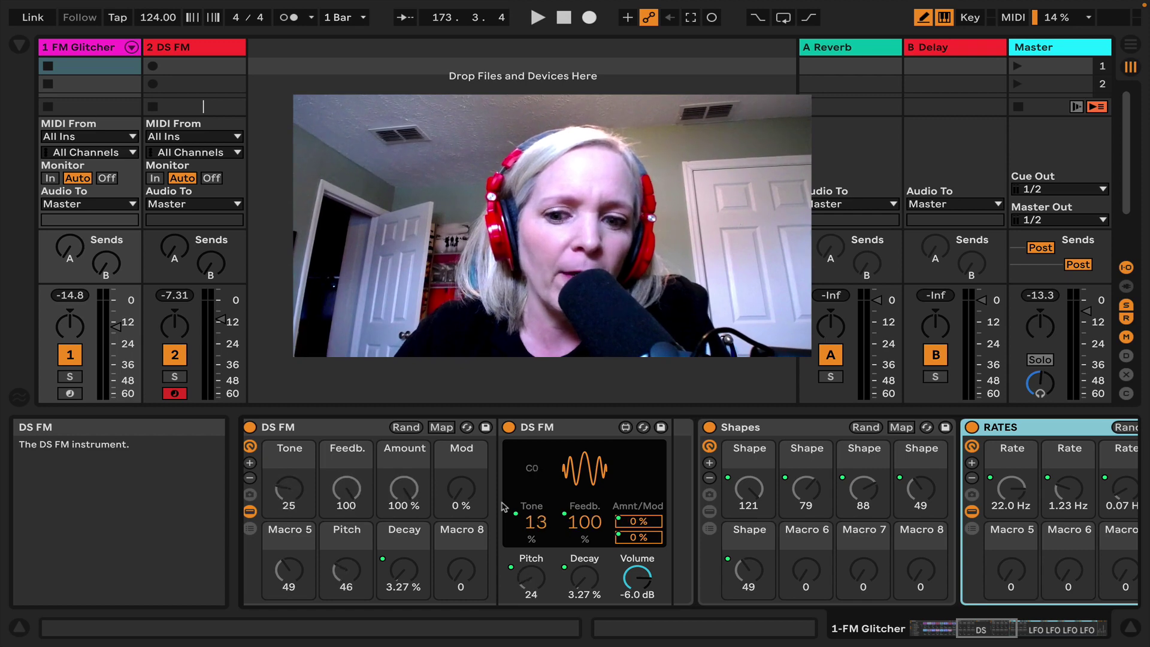
- Scroll along the rack's device chain to inspect the LFO devices
{"action": "scroll", "coordinate": [715, 498], "scroll_direction": "right", "scroll_amount": 3}
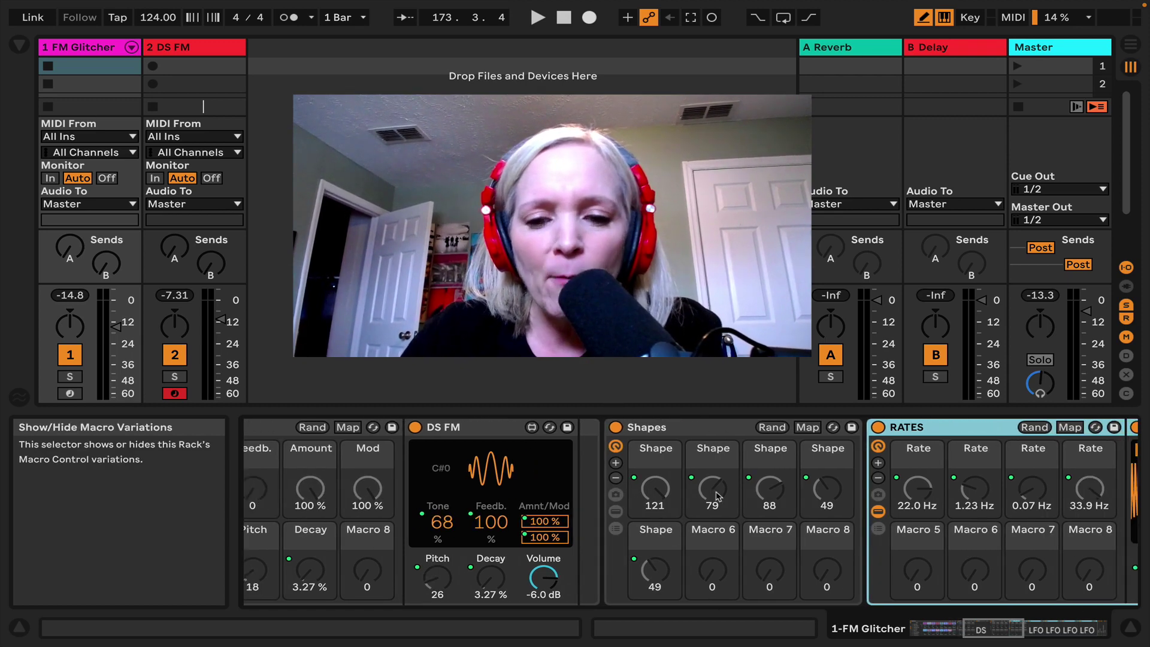
{"action": "scroll", "coordinate": [716, 496], "scroll_direction": "left", "scroll_amount": 3}
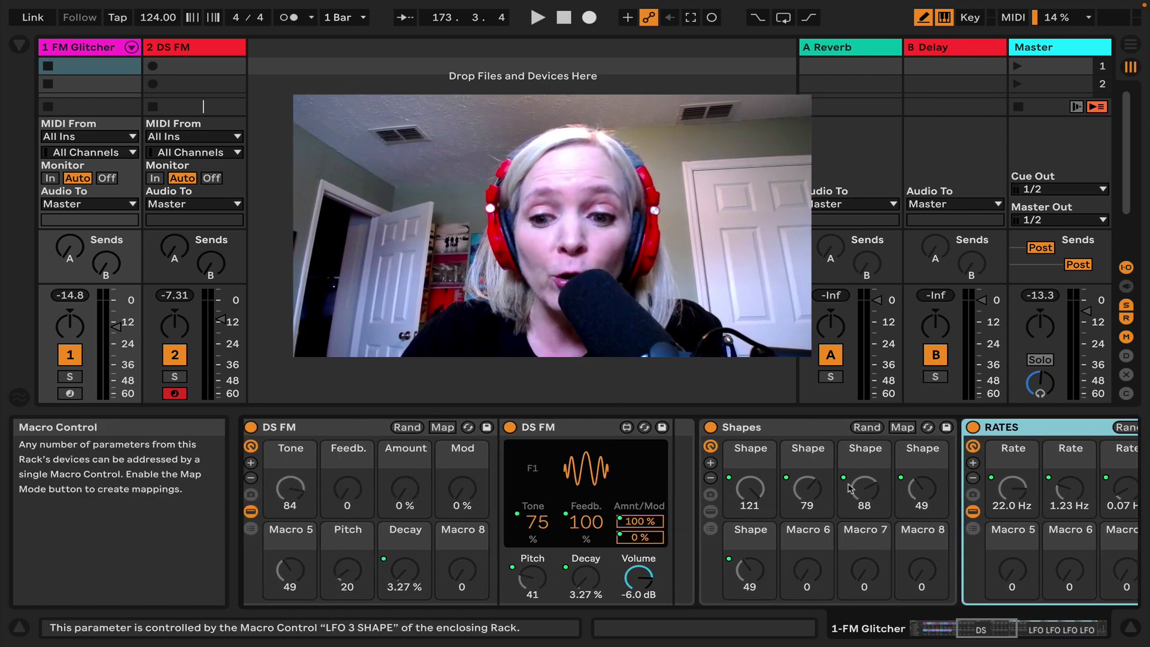
{"action": "scroll", "coordinate": [850, 488], "scroll_direction": "right", "scroll_amount": 10}
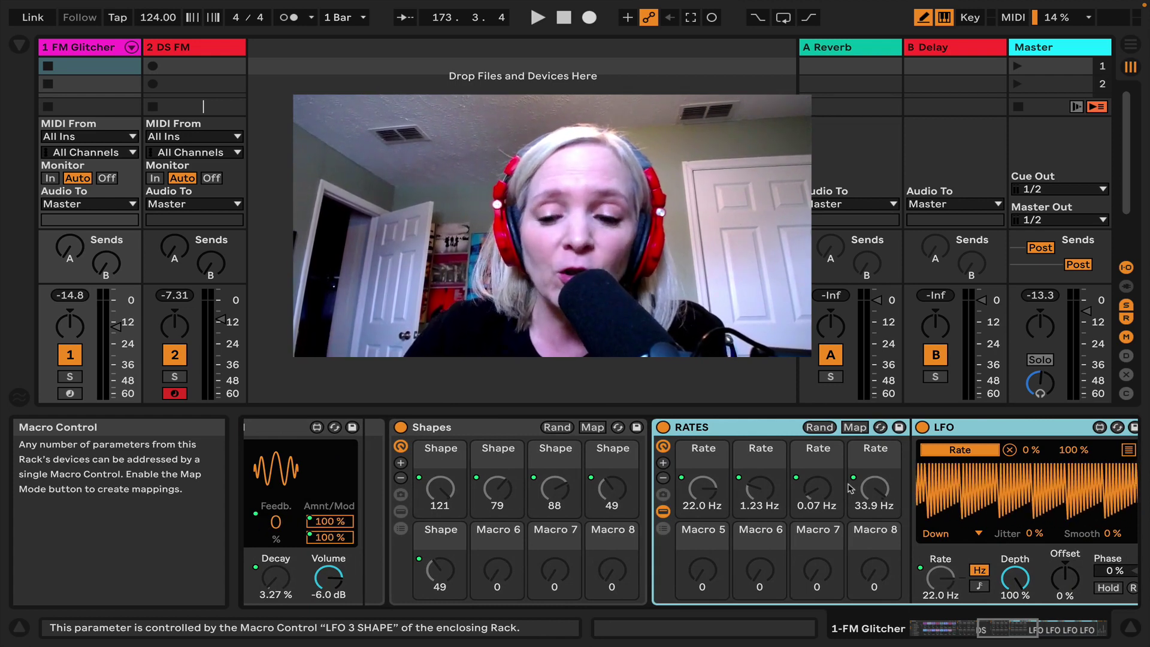
{"action": "scroll", "coordinate": [850, 488], "scroll_direction": "right", "scroll_amount": 9}
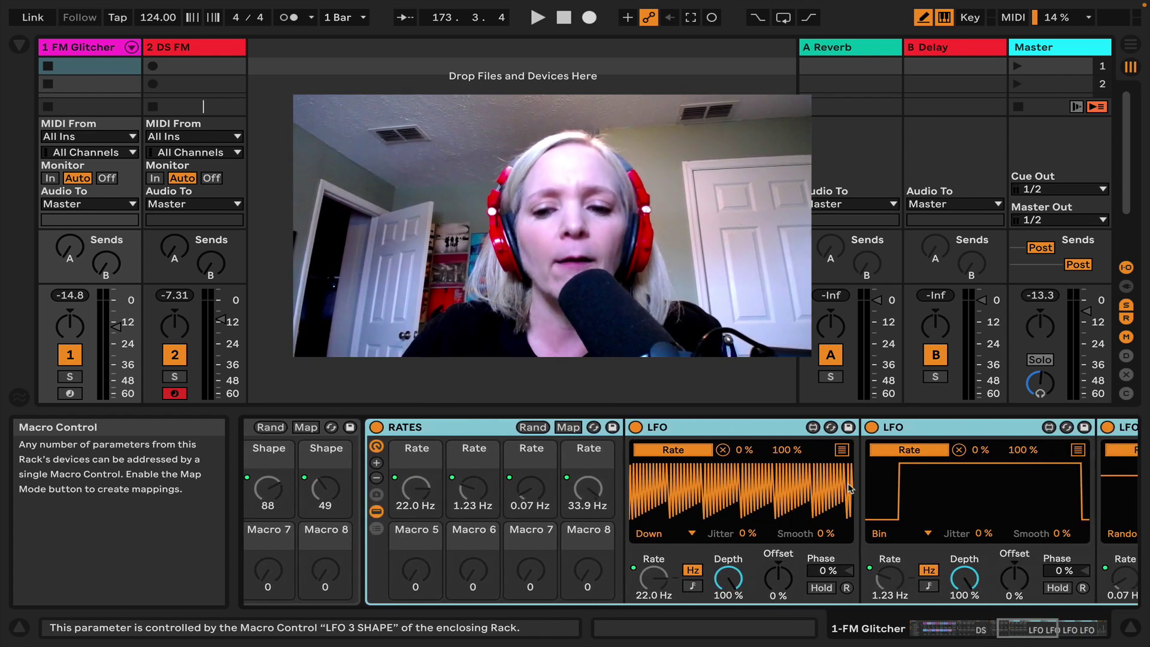
{"action": "scroll", "coordinate": [541, 431], "scroll_direction": "left", "scroll_amount": 20}
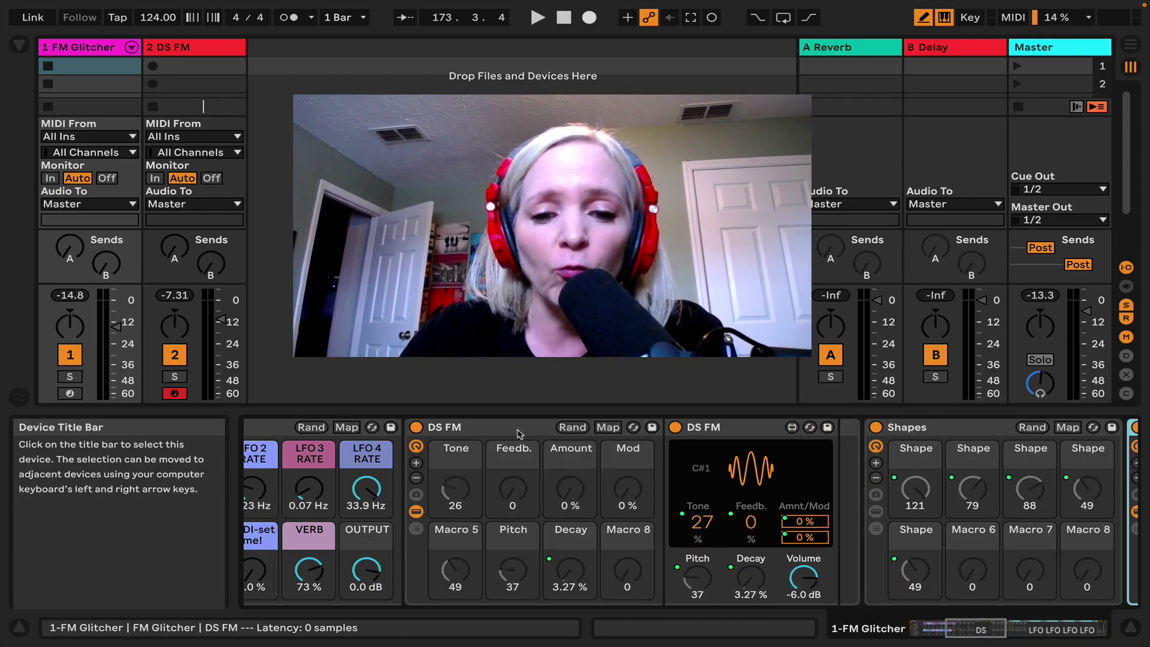
- Fold the DS FM, Shapes and RATES devices into narrow strips
{"action": "double_click", "coordinate": [519, 427]}
{"action": "double_click", "coordinate": [527, 428]}
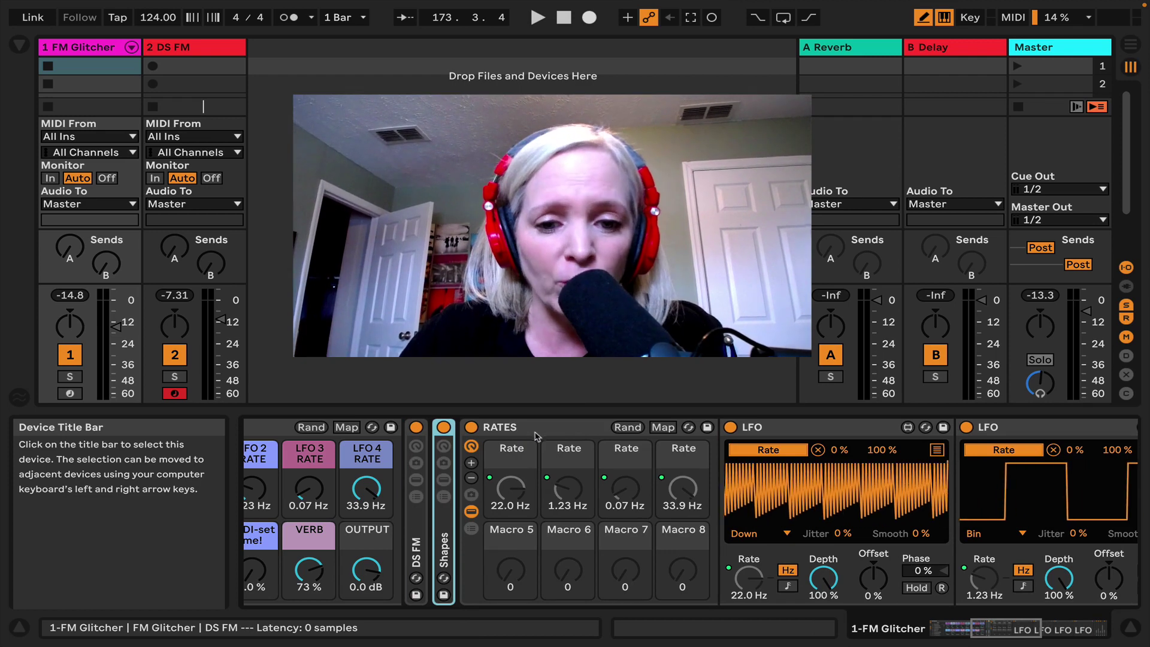
{"action": "double_click", "coordinate": [532, 427]}
{"action": "scroll", "coordinate": [522, 491], "scroll_direction": "left", "scroll_amount": 10}
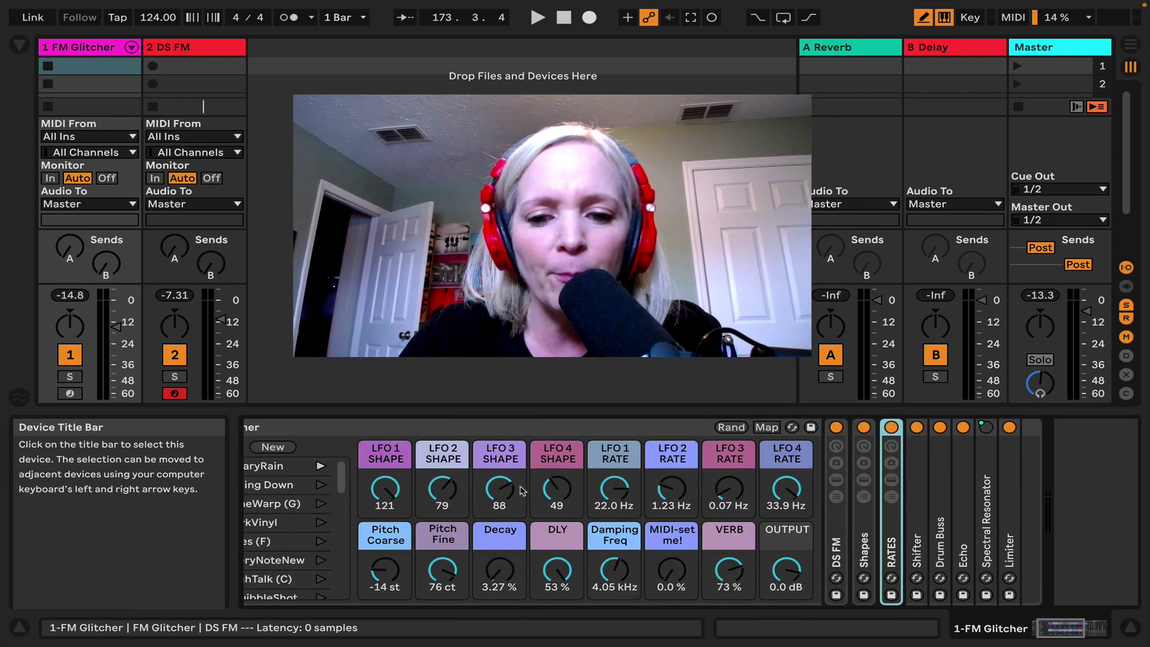
- Select the FM Glitcher rack, randomize its macros six times, and nudge the Pitch Coarse macro
{"action": "left_click", "coordinate": [620, 427]}
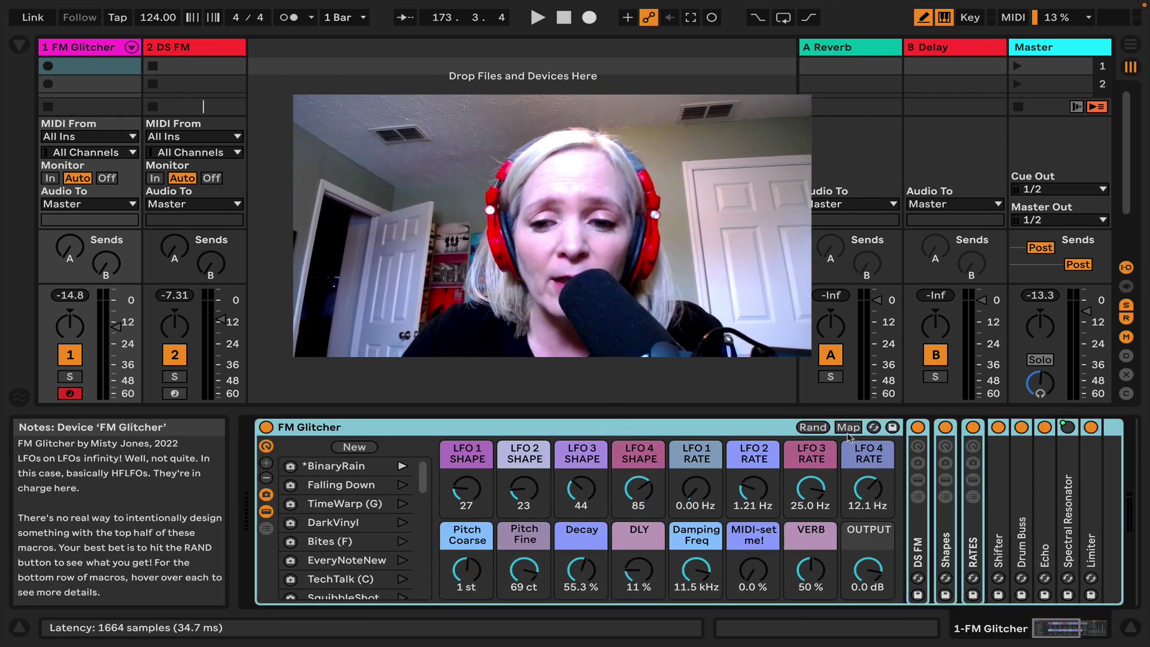
{"action": "left_click", "coordinate": [816, 427]}
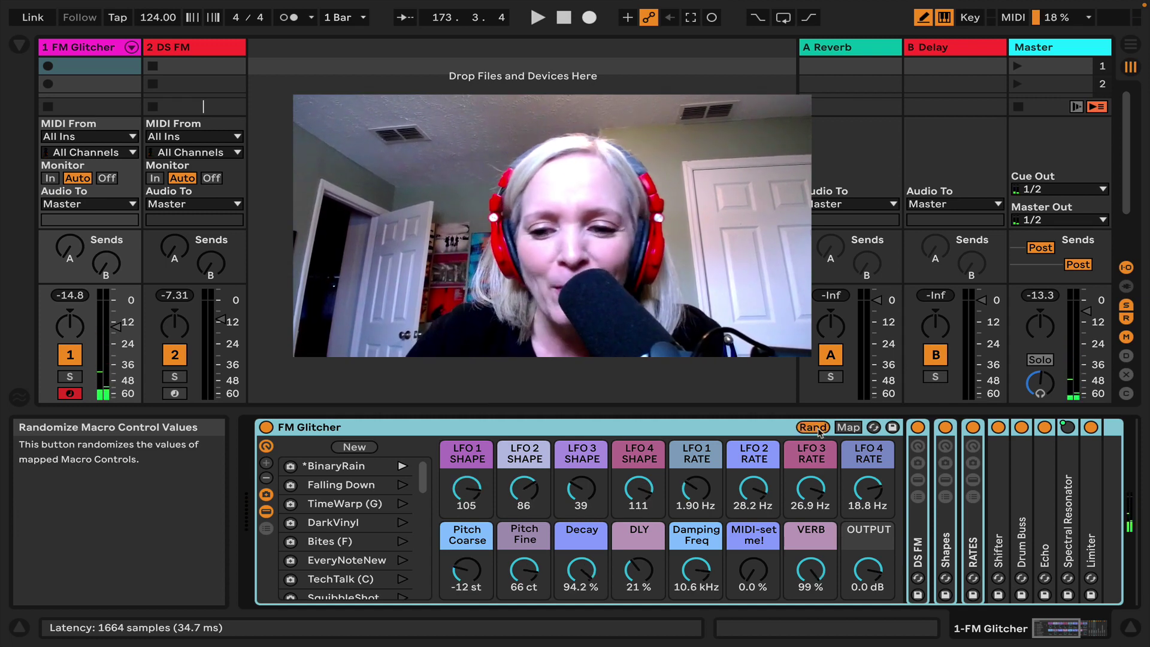
{"action": "left_click", "coordinate": [820, 432]}
{"action": "left_click", "coordinate": [821, 432]}
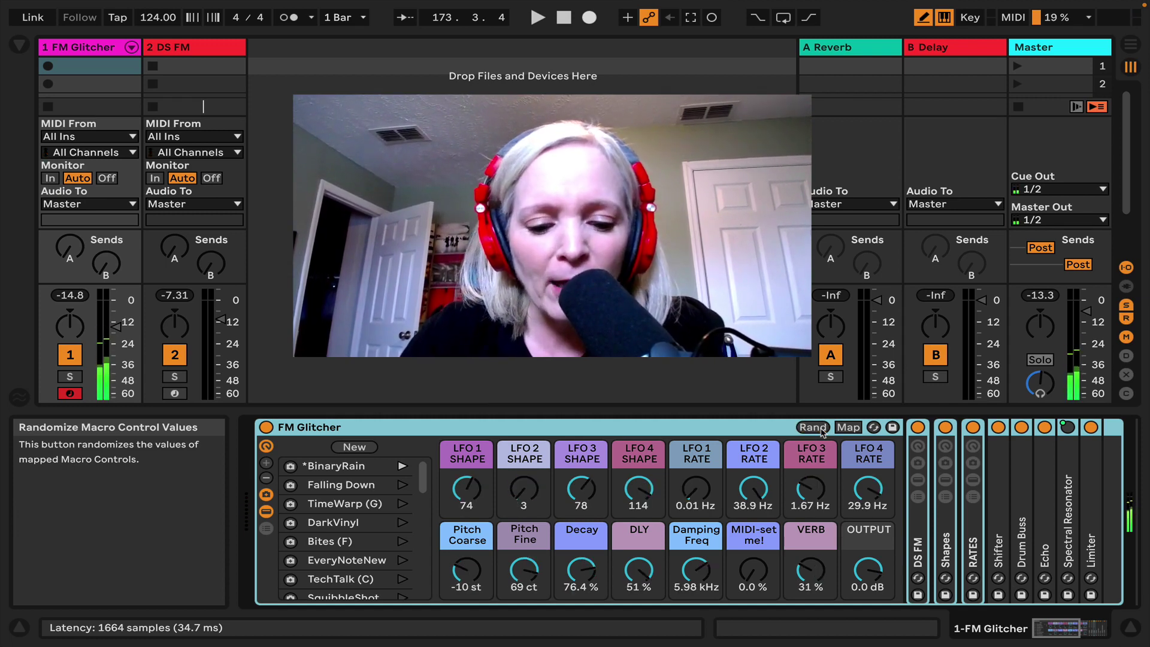
{"action": "left_click", "coordinate": [823, 433]}
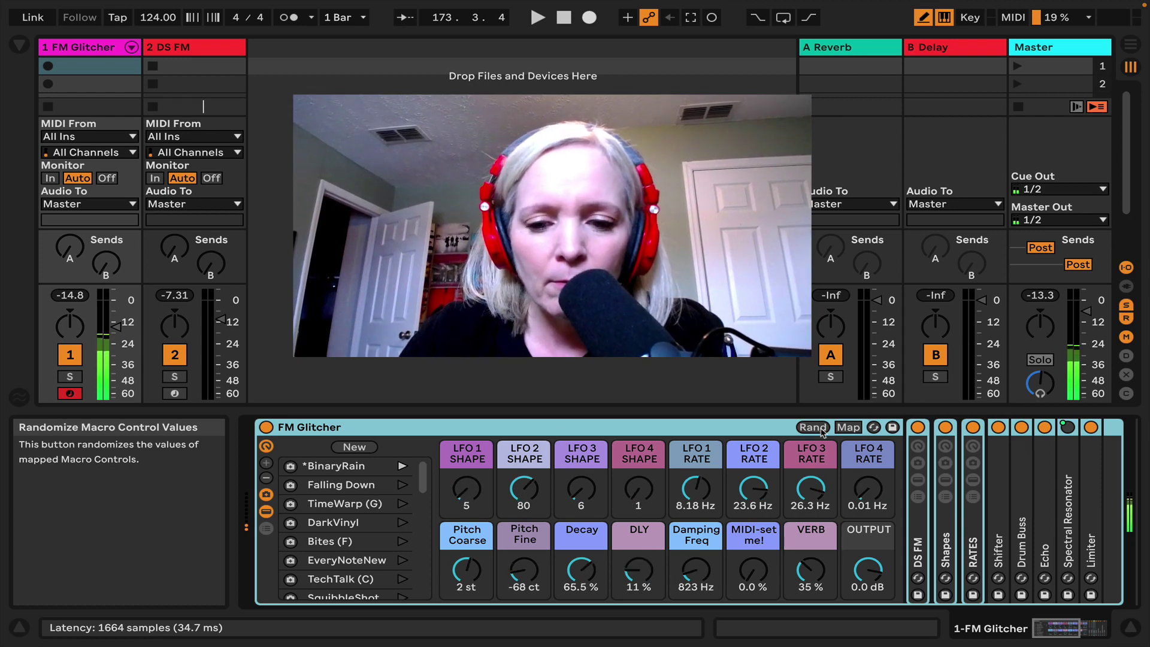
{"action": "left_click", "coordinate": [823, 432]}
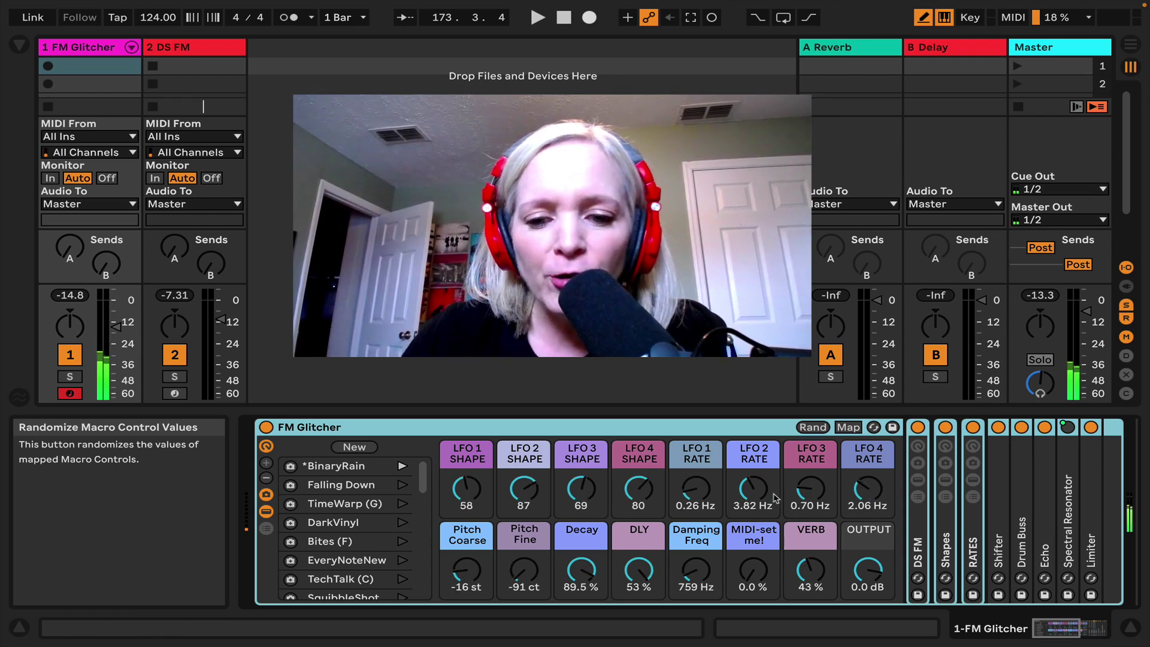
{"action": "mouse_move", "coordinate": [813, 533]}
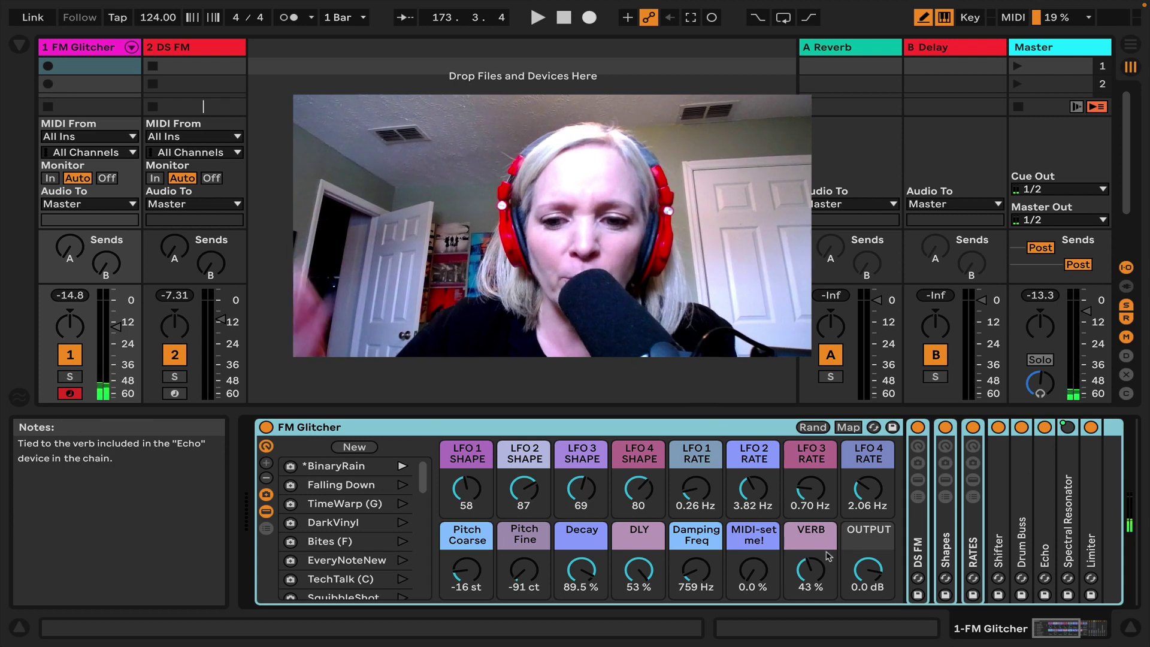
{"action": "left_click", "coordinate": [814, 428]}
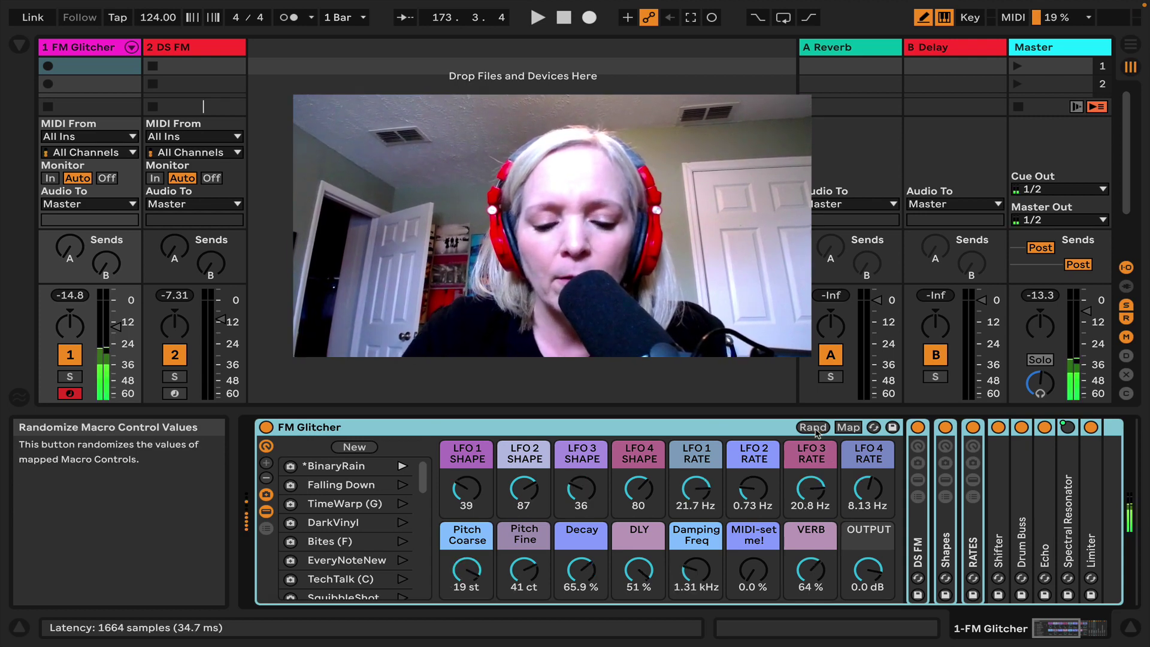
{"action": "mouse_move", "coordinate": [467, 569]}
{"action": "left_mouse_down"}
{"action": "mouse_move", "coordinate": [467, 581]}
{"action": "mouse_move", "coordinate": [467, 568]}
{"action": "left_mouse_up"}
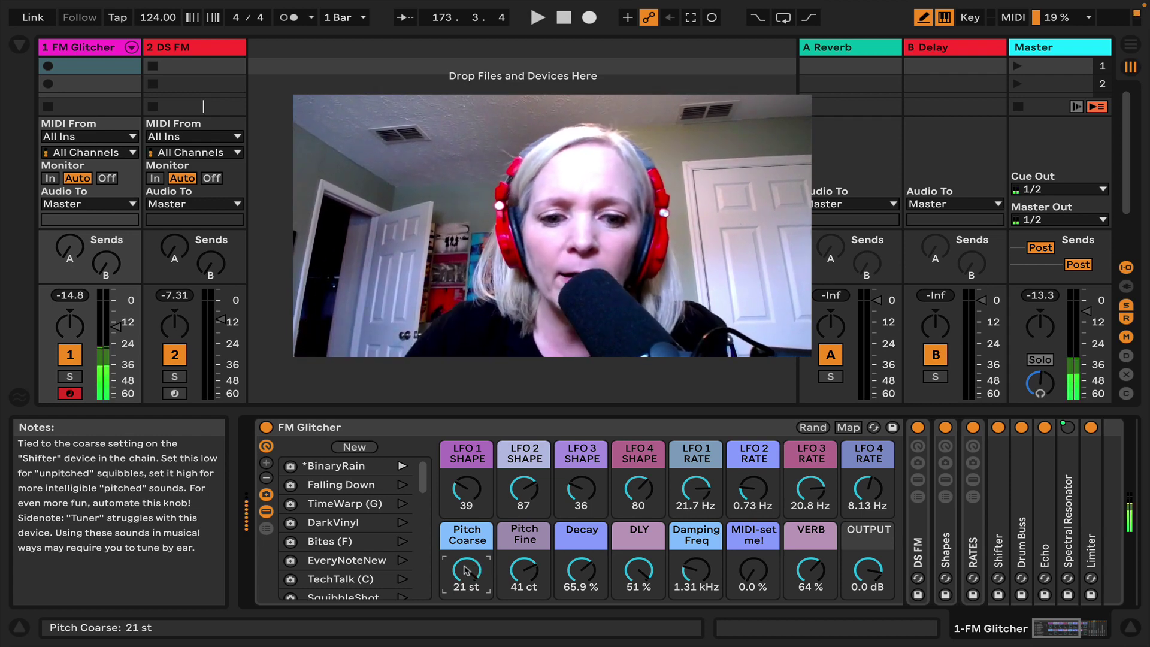
- Reroll the FM Glitcher macros seven more times to land on a new sound
{"action": "left_click", "coordinate": [809, 427]}
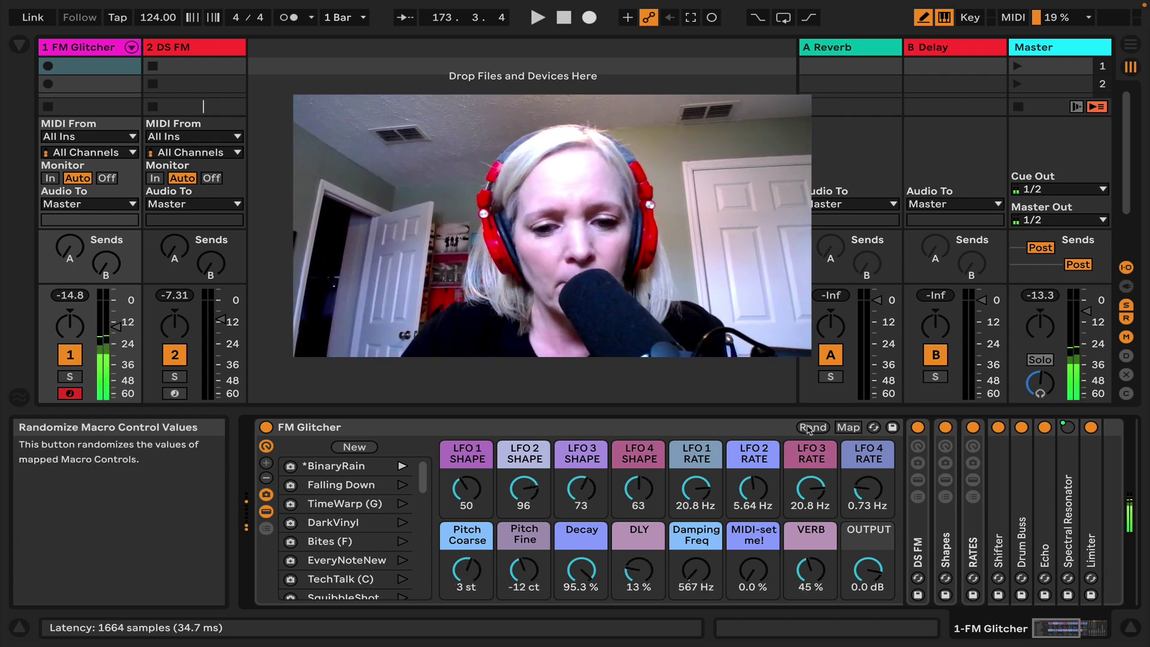
{"action": "left_click", "coordinate": [809, 427]}
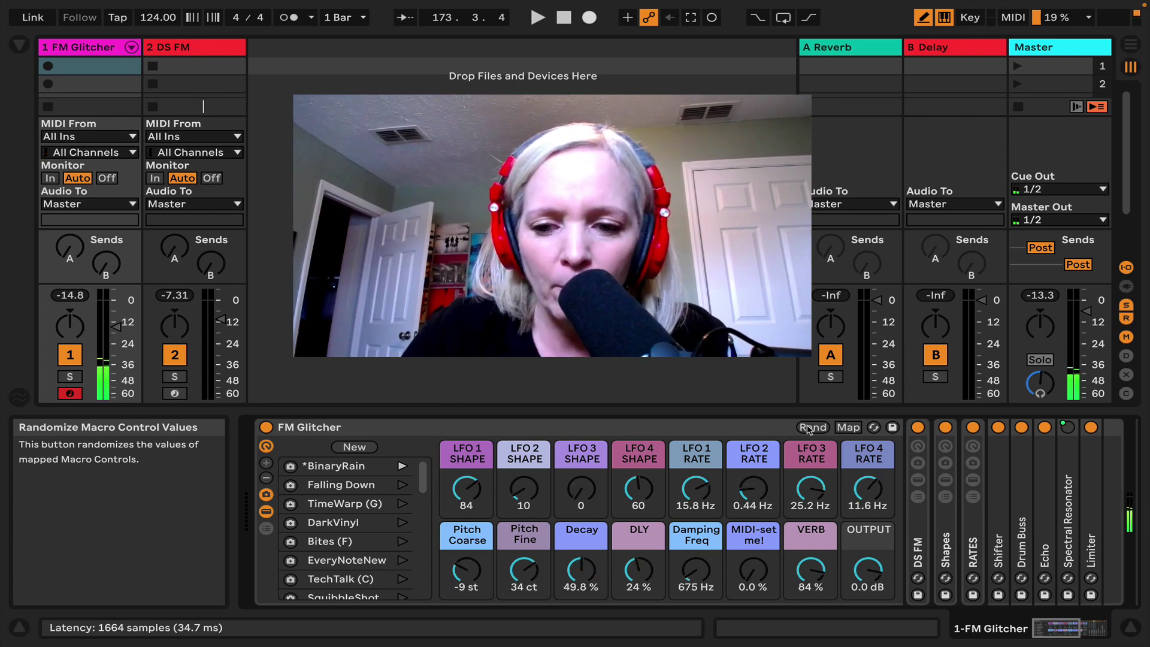
{"action": "left_click", "coordinate": [808, 427]}
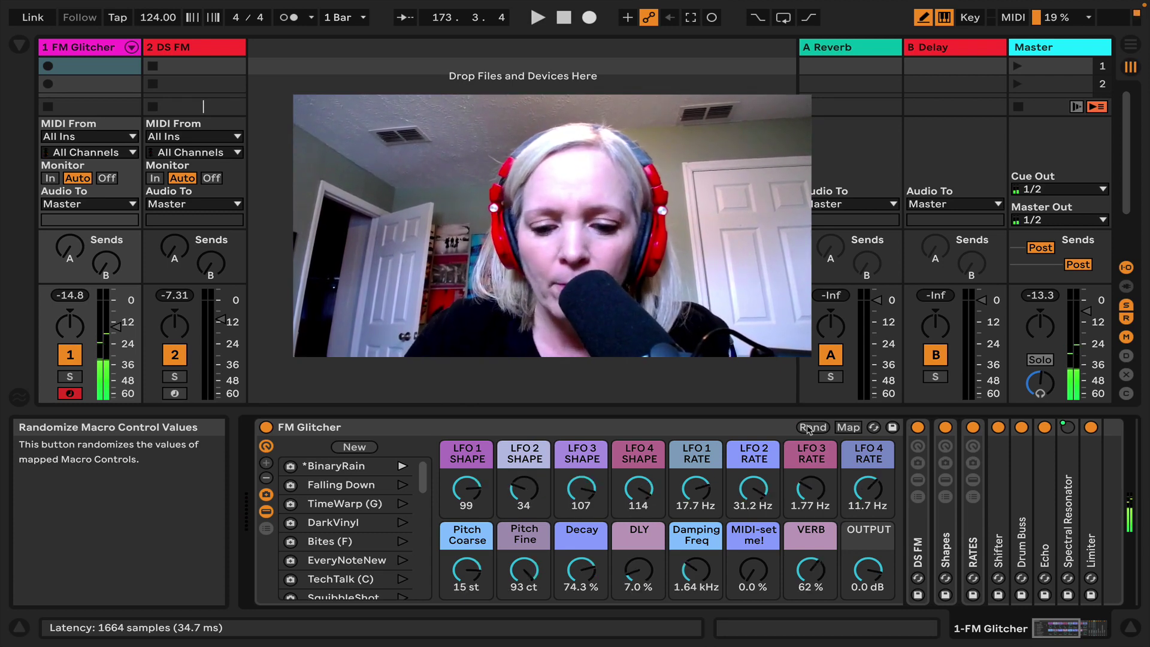
{"action": "left_click", "coordinate": [808, 427]}
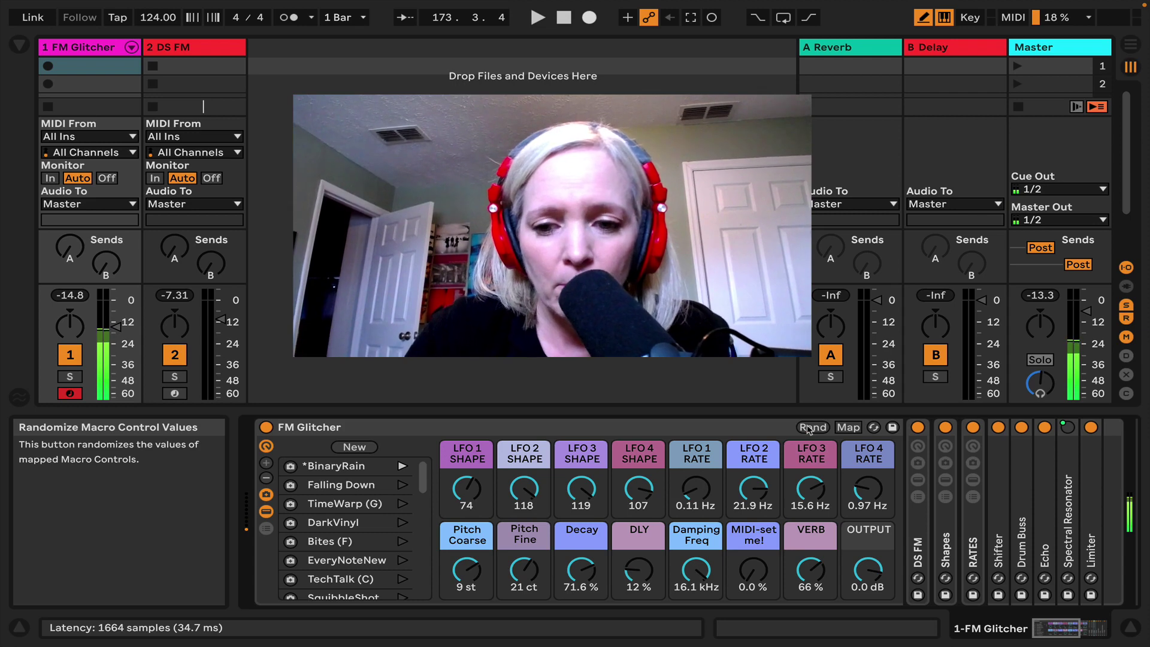
{"action": "left_click", "coordinate": [808, 427]}
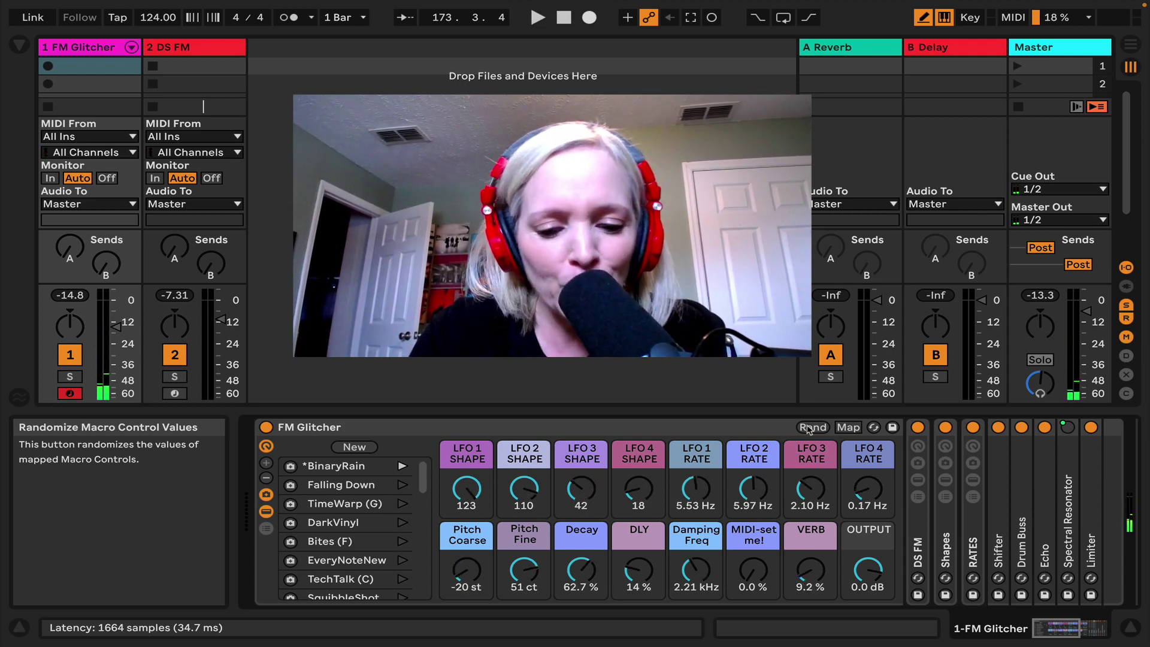
{"action": "left_click", "coordinate": [808, 427]}
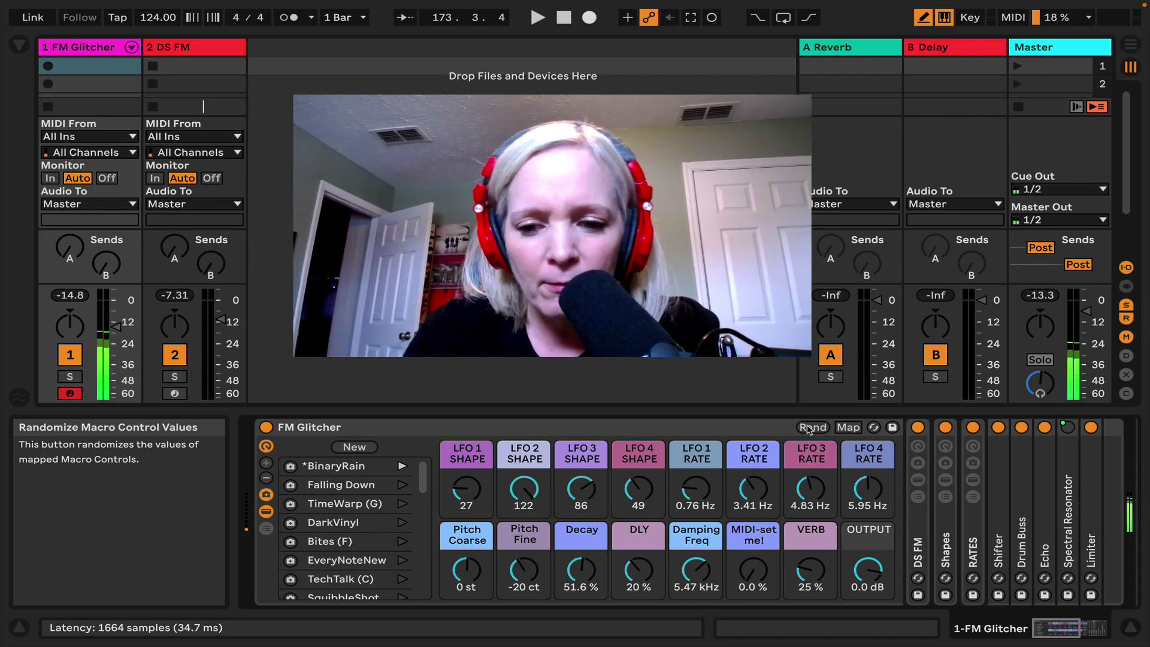
{"action": "left_click", "coordinate": [808, 427]}
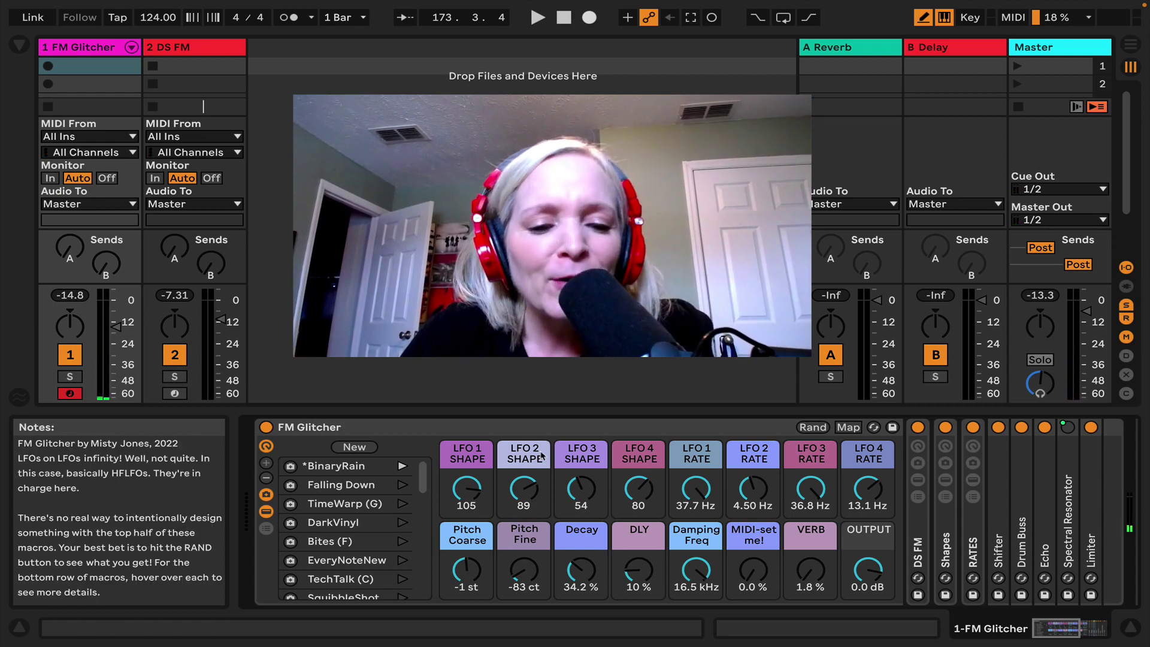
{"action": "scroll", "coordinate": [359, 477], "scroll_direction": "down", "scroll_amount": 1}
{"action": "scroll", "coordinate": [360, 485], "scroll_direction": "up", "scroll_amount": 1}
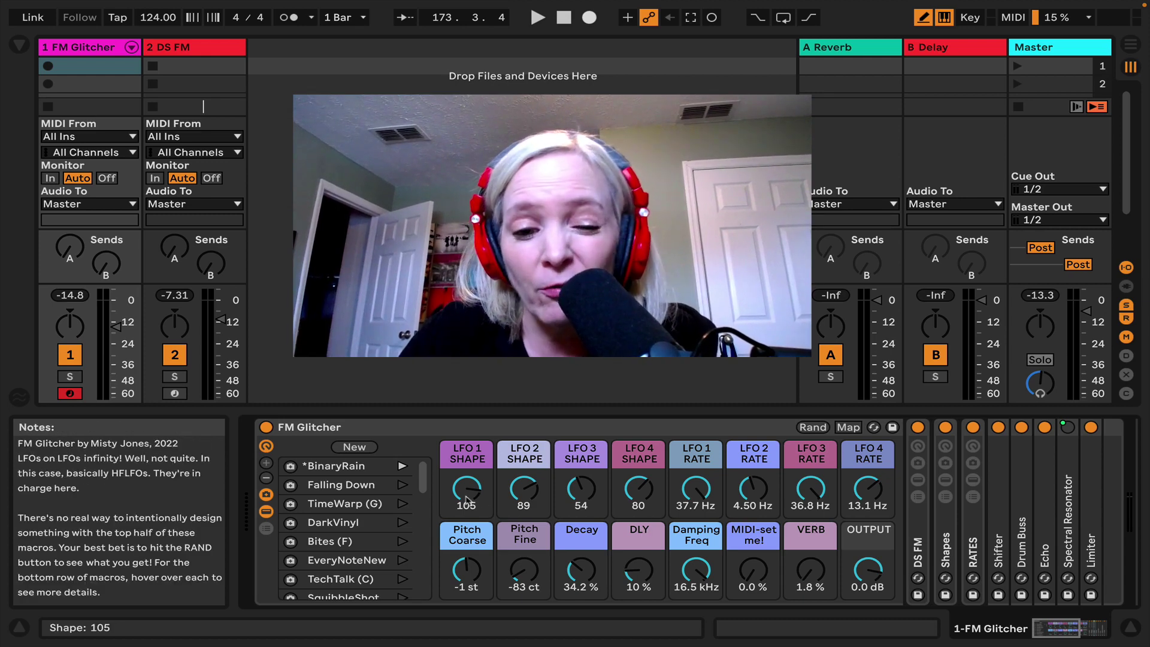
{"action": "scroll", "coordinate": [376, 540], "scroll_direction": "down", "scroll_amount": 2}
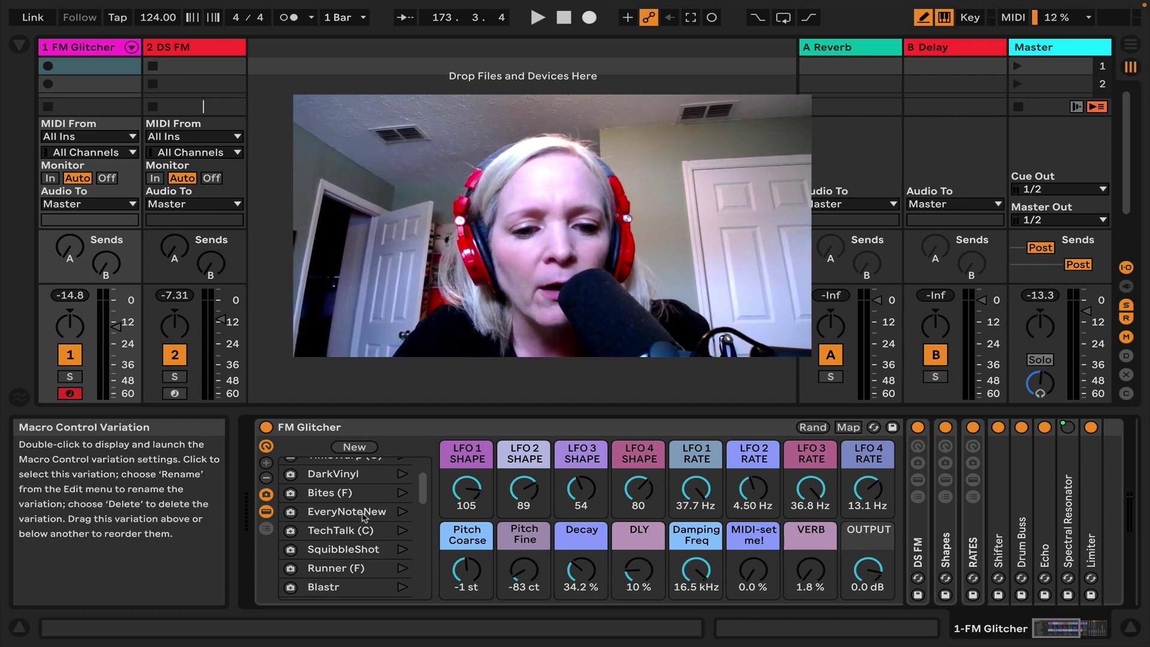
- Recall the BinaryRain, SquibbleShot, StormSquirrel, Clicker and SubwayRayGun macro variations in turn
{"action": "scroll", "coordinate": [364, 518], "scroll_direction": "up", "scroll_amount": 3}
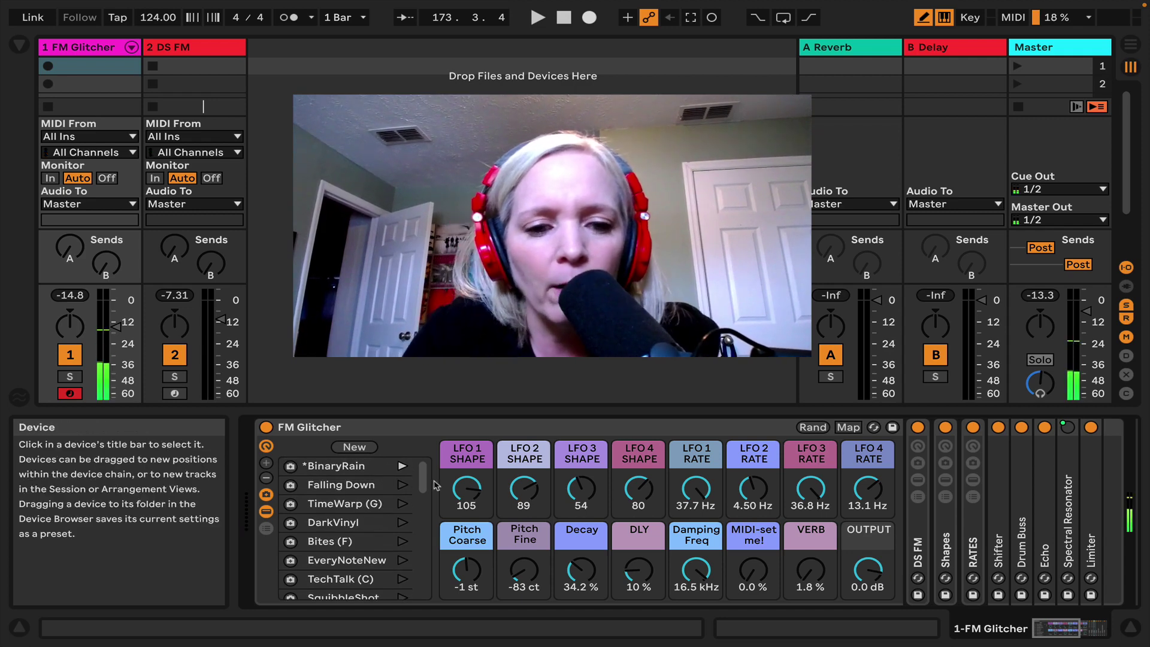
{"action": "left_click", "coordinate": [400, 466]}
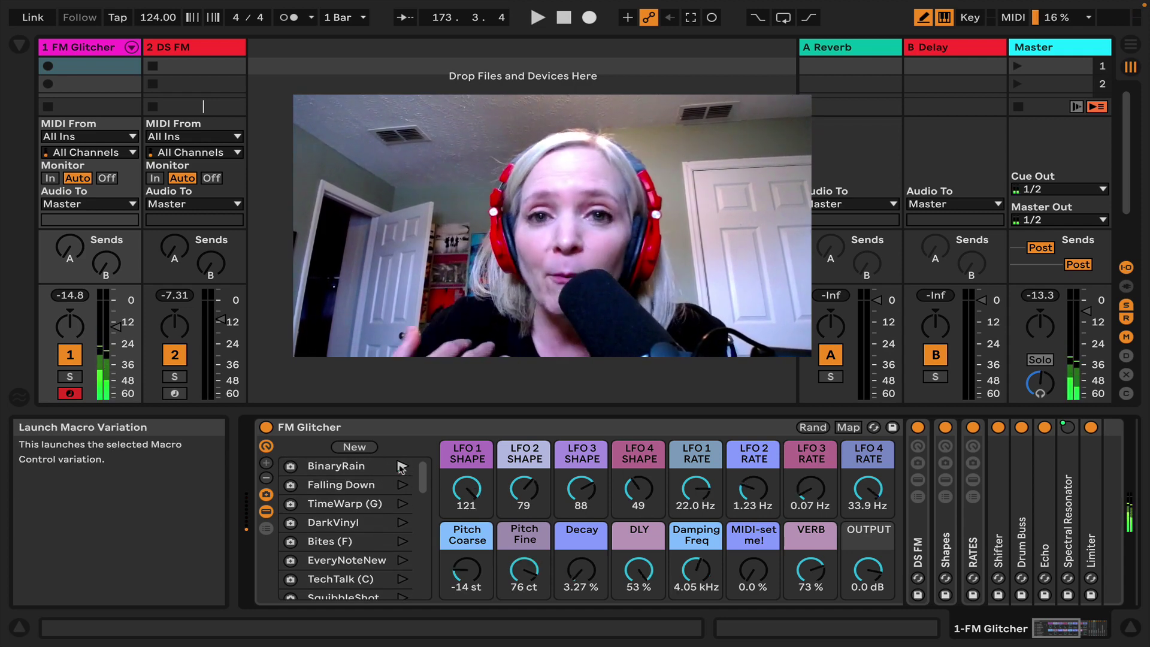
{"action": "scroll", "coordinate": [400, 467], "scroll_direction": "down", "scroll_amount": 5}
{"action": "left_click", "coordinate": [403, 494]}
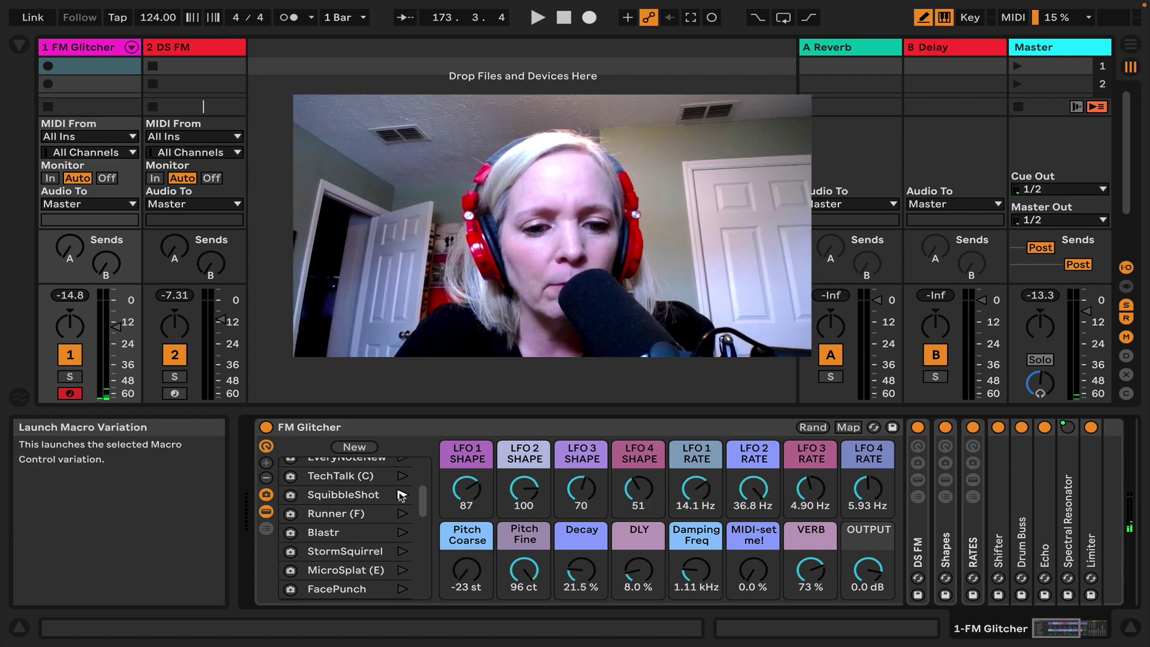
{"action": "left_click", "coordinate": [402, 552]}
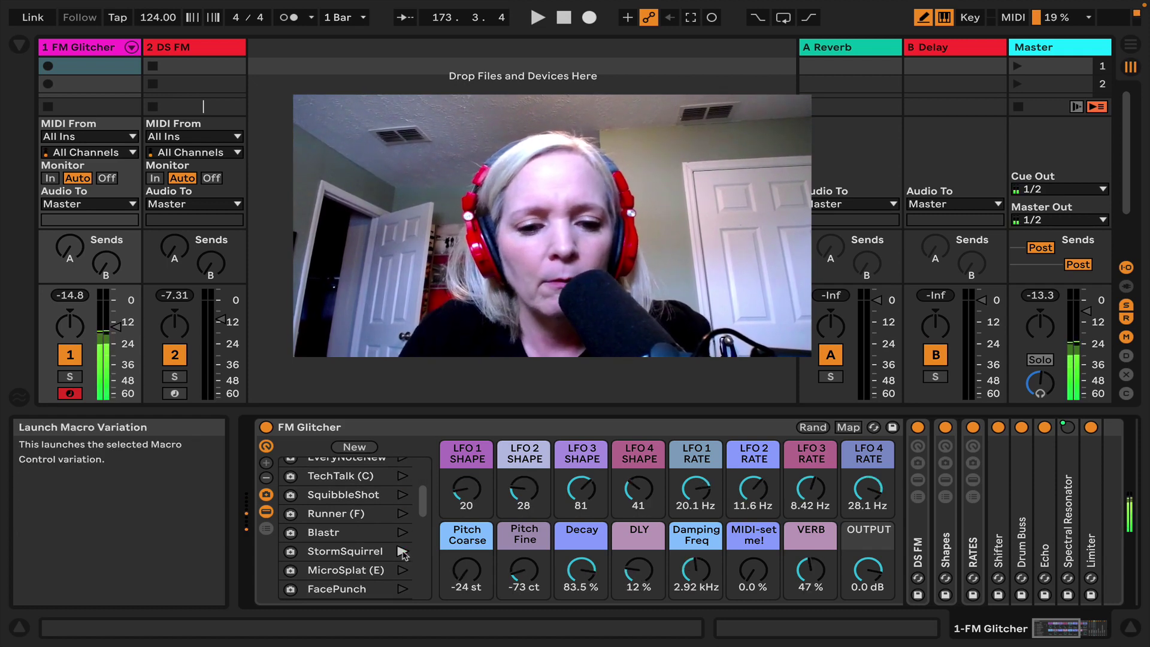
{"action": "scroll", "coordinate": [402, 552], "scroll_direction": "down", "scroll_amount": 3}
{"action": "left_click", "coordinate": [402, 548]}
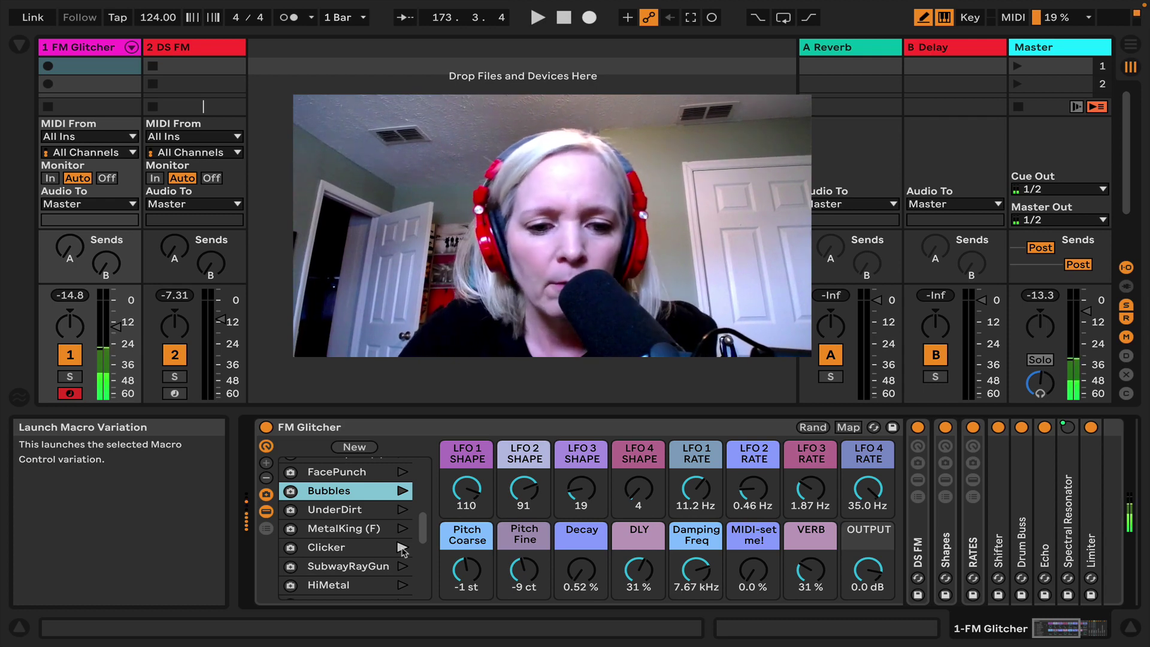
{"action": "left_click", "coordinate": [403, 567]}
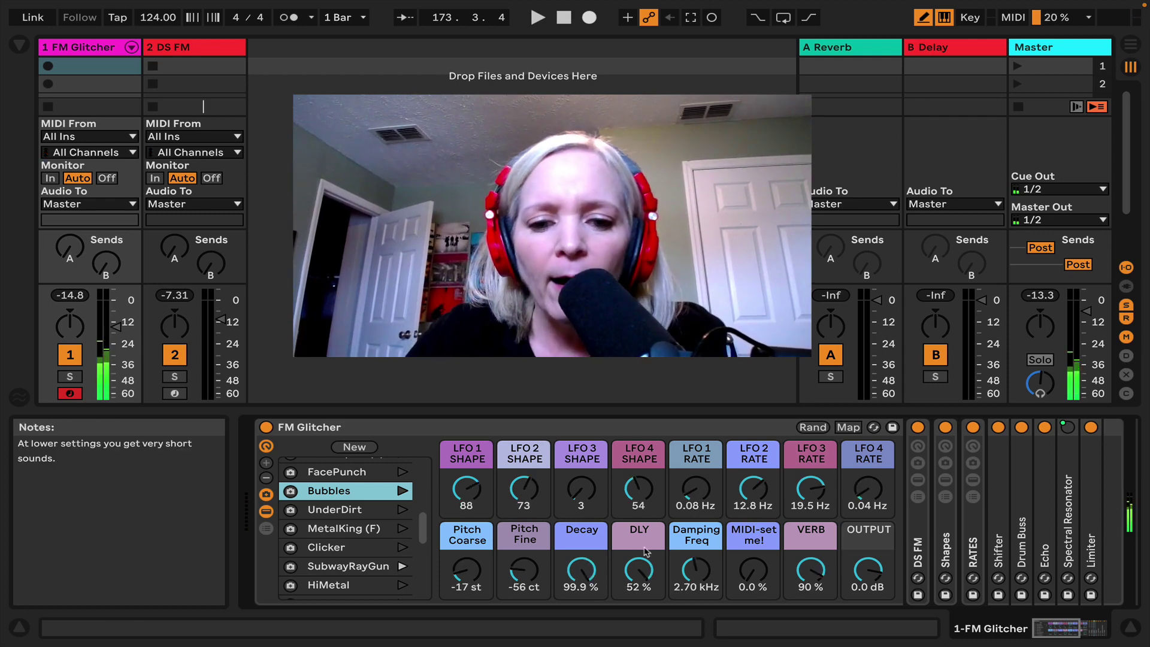
{"action": "scroll", "coordinate": [647, 551], "scroll_direction": "right", "scroll_amount": 2}
{"action": "scroll", "coordinate": [647, 551], "scroll_direction": "left", "scroll_amount": 2}
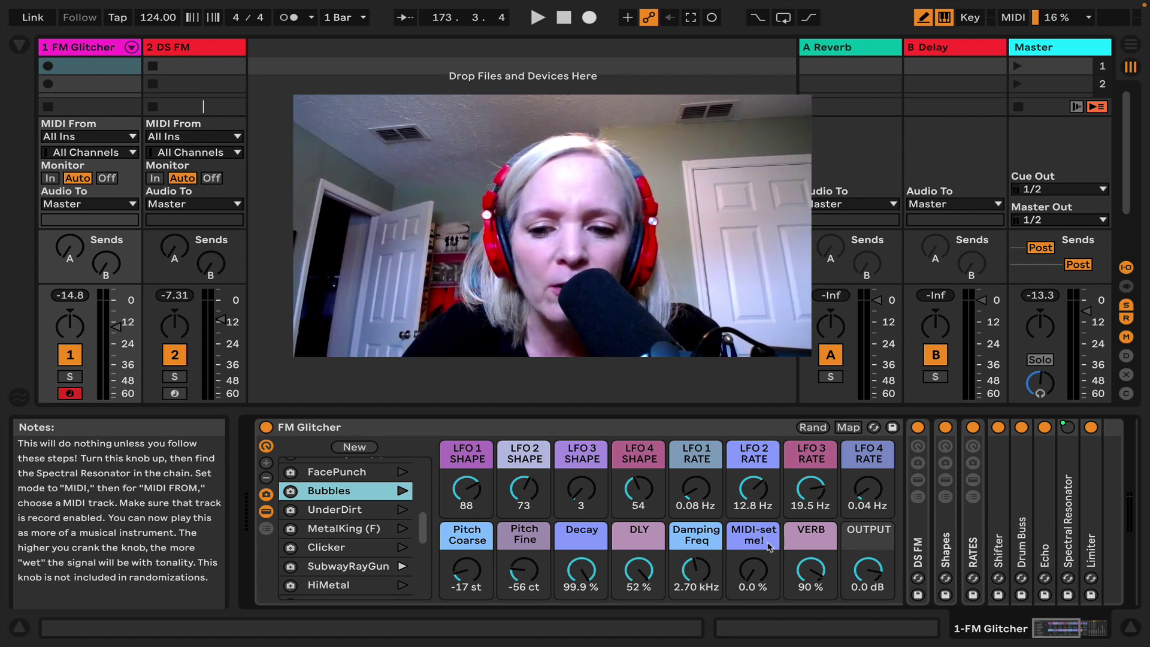
- Check the MIDI-set me! macro's value, then raise it from 0 % to about 45 %
{"action": "left_click", "coordinate": [763, 539]}
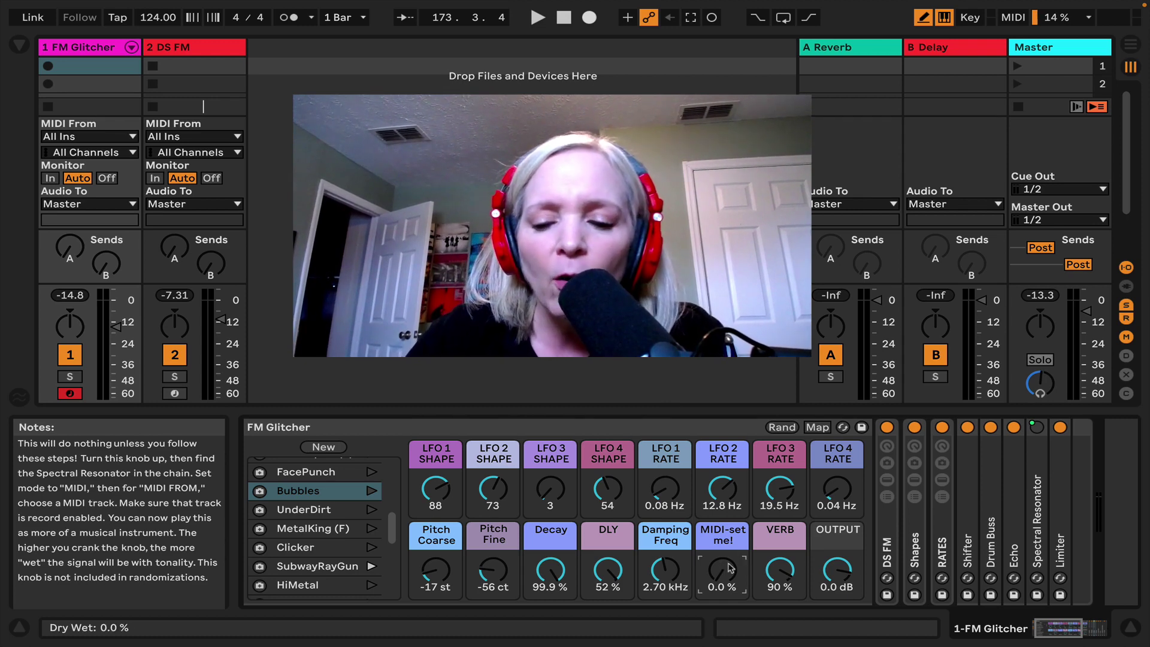
{"action": "scroll", "coordinate": [703, 560], "scroll_direction": "right", "scroll_amount": 2}
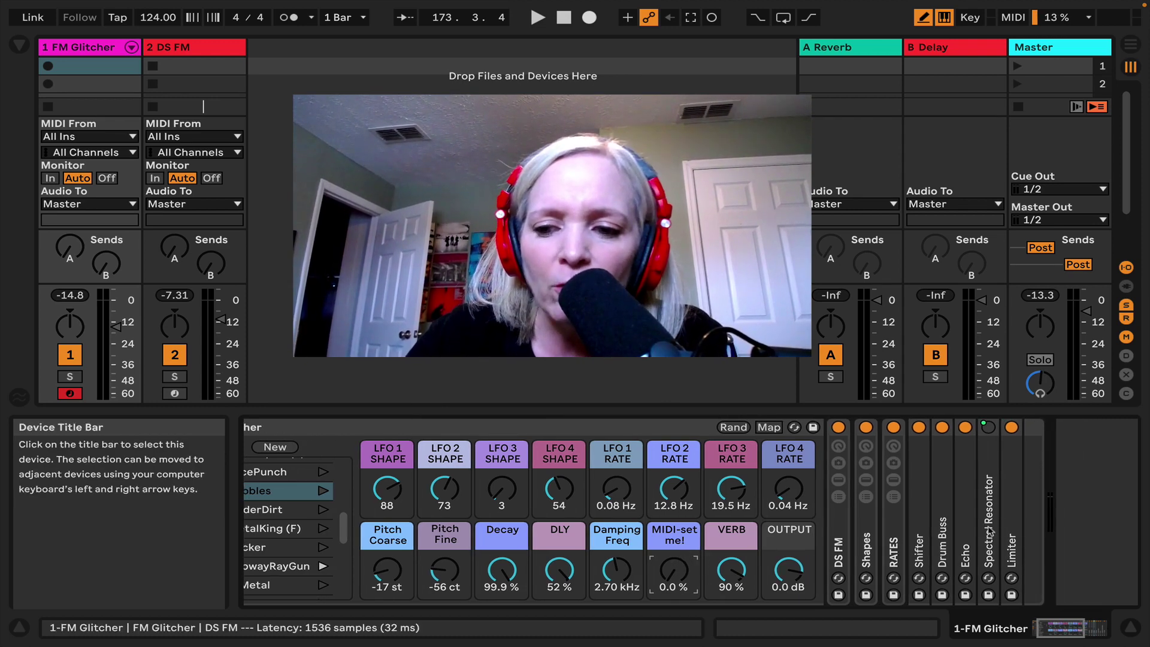
{"action": "scroll", "coordinate": [925, 536], "scroll_direction": "right", "scroll_amount": 1}
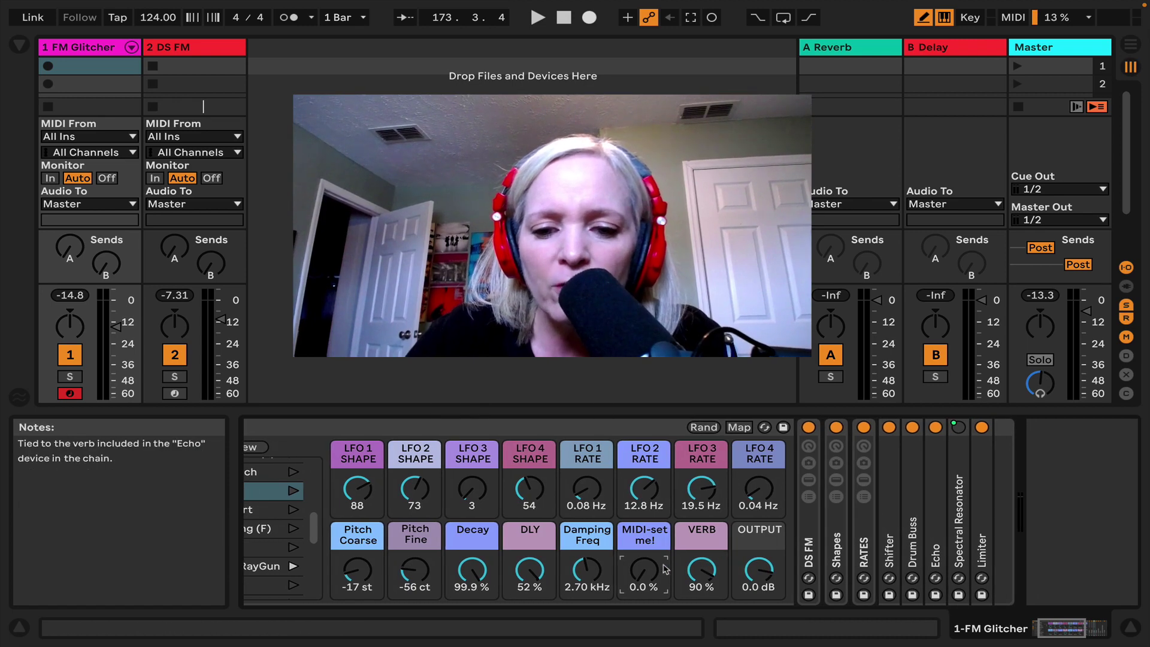
{"action": "left_click_drag", "start_coordinate": [644, 569], "coordinate": [644, 542]}
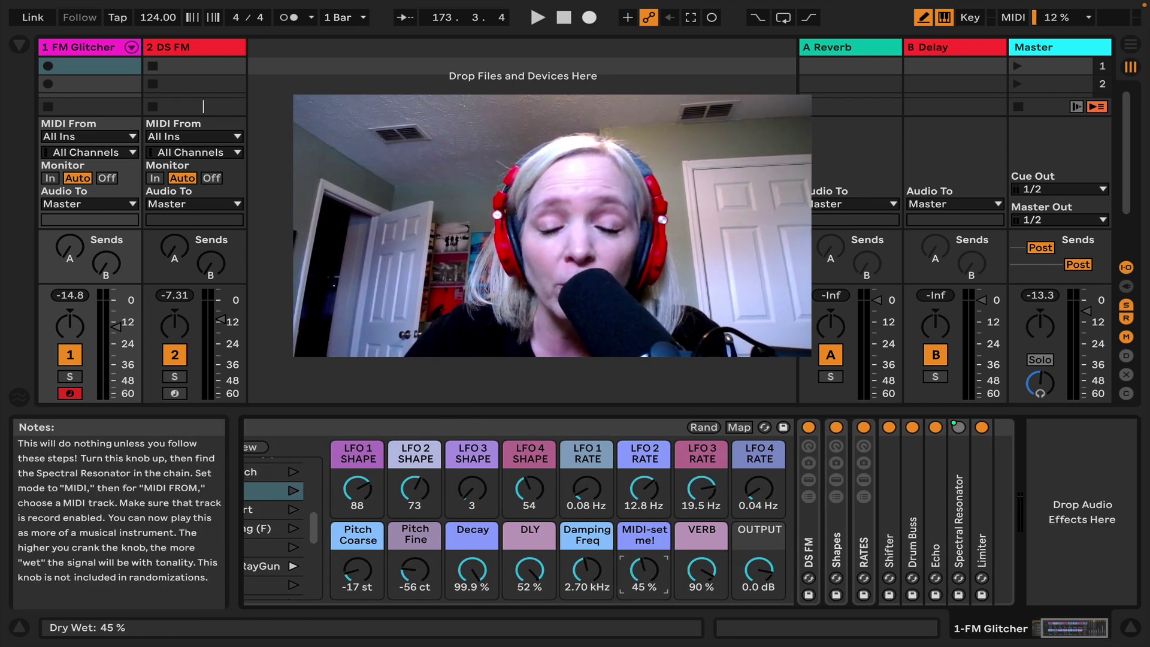
- Unfold the Spectral Resonator and set its MIDI From source to 1-FM Glitcher
{"action": "double_click", "coordinate": [961, 542]}
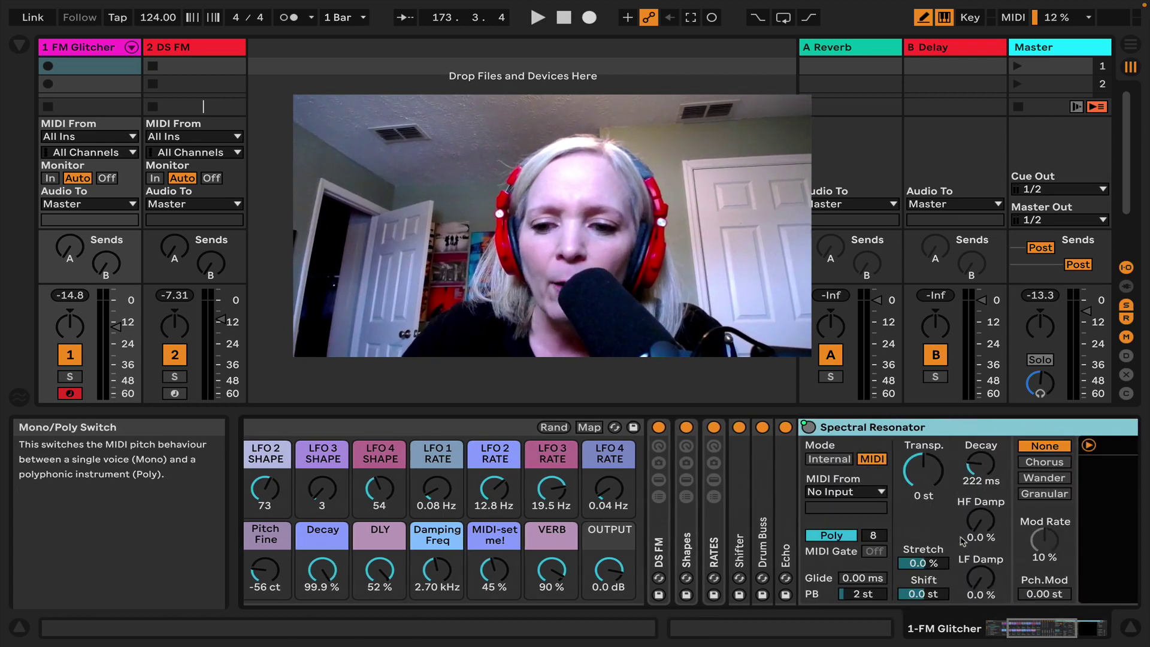
{"action": "left_click", "coordinate": [869, 492]}
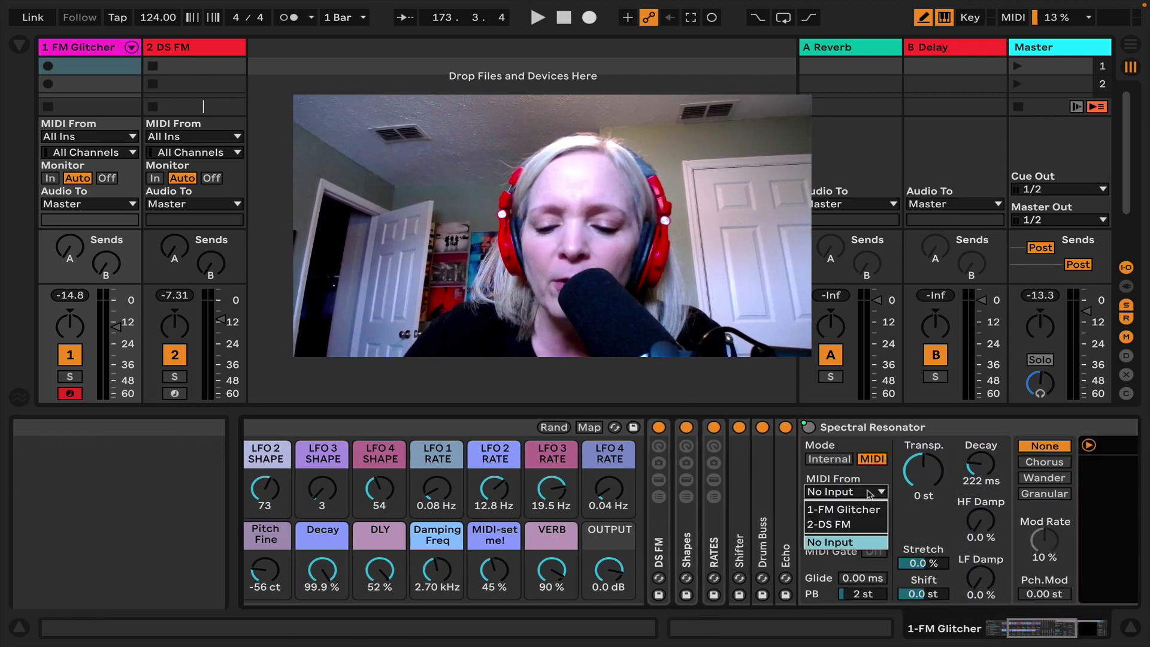
{"action": "left_click", "coordinate": [865, 510]}
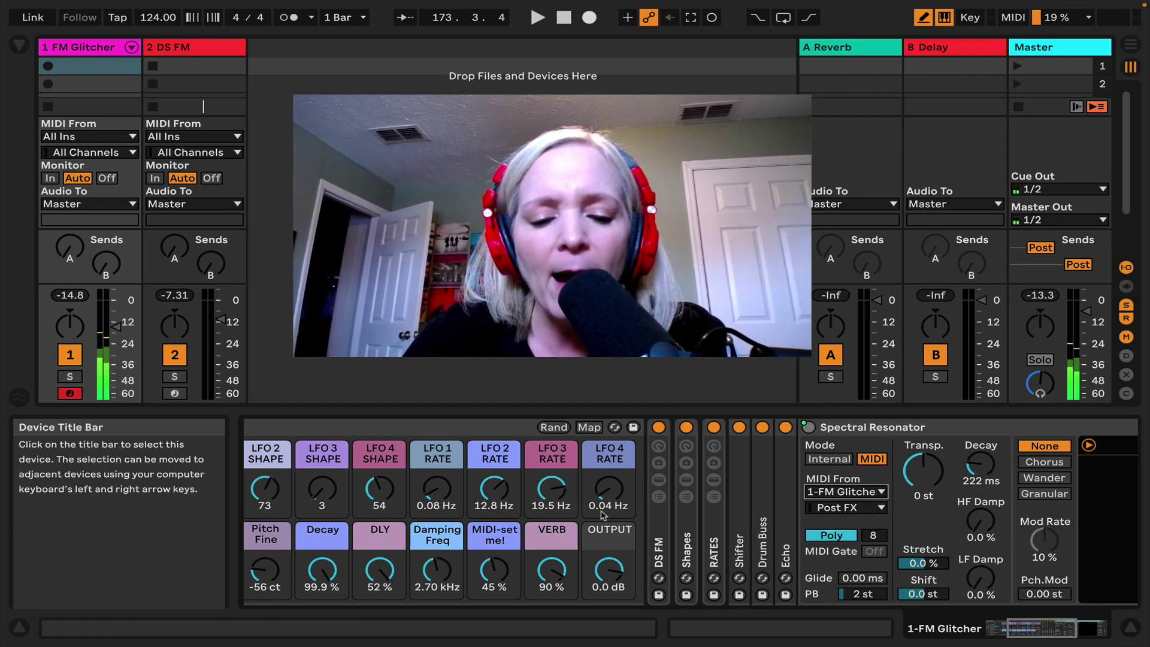
- Turn the MIDI-set me! macro fully up to 100 %
{"action": "mouse_move", "coordinate": [493, 569]}
{"action": "left_click_drag", "start_coordinate": [493, 572], "coordinate": [494, 516]}
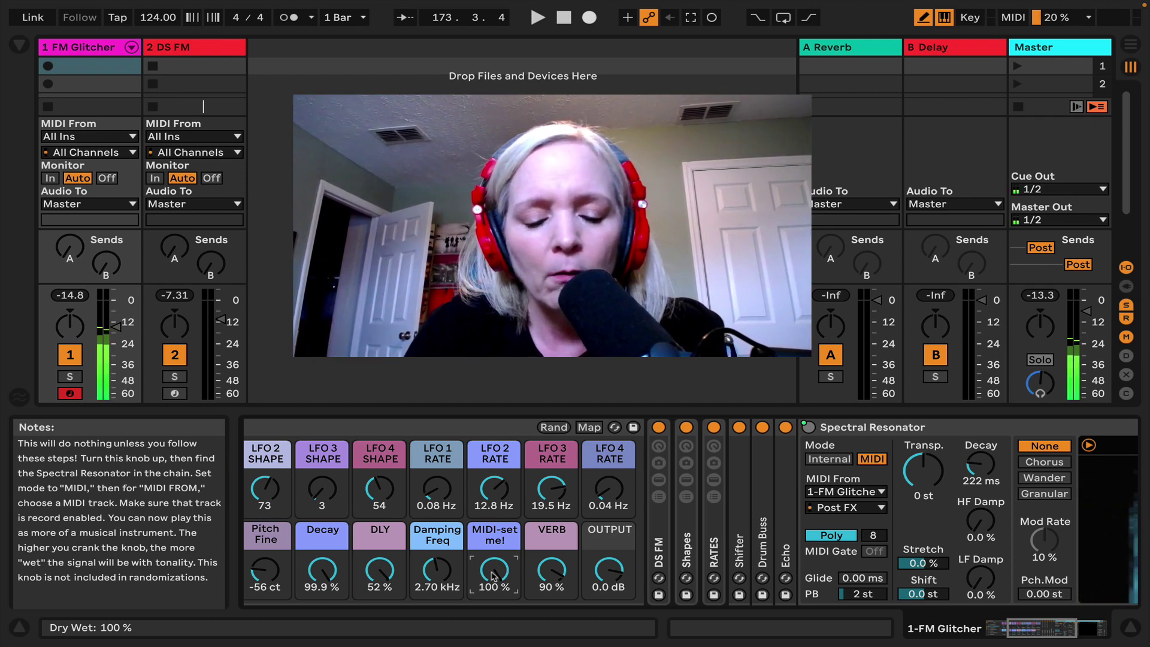
{"action": "scroll", "coordinate": [492, 576], "scroll_direction": "left", "scroll_amount": 3}
{"action": "scroll", "coordinate": [493, 576], "scroll_direction": "left", "scroll_amount": 3}
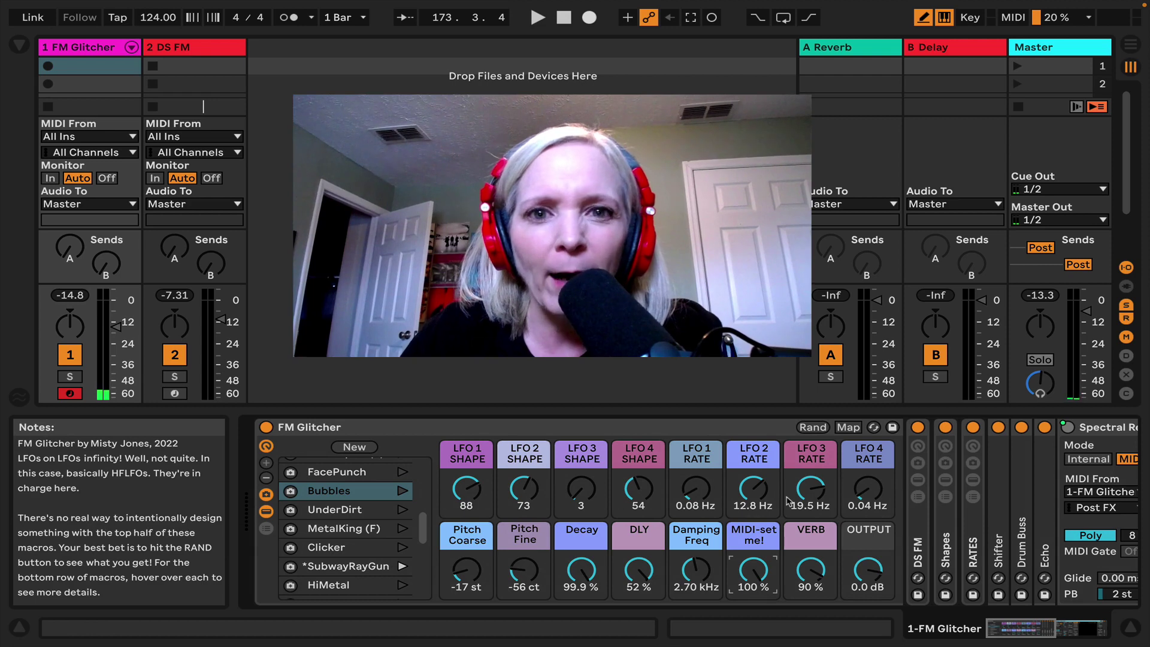
- Randomize the FM Glitcher macros four times, ending on Decay 31.6 % and VERB 83 %
{"action": "left_click", "coordinate": [813, 427]}
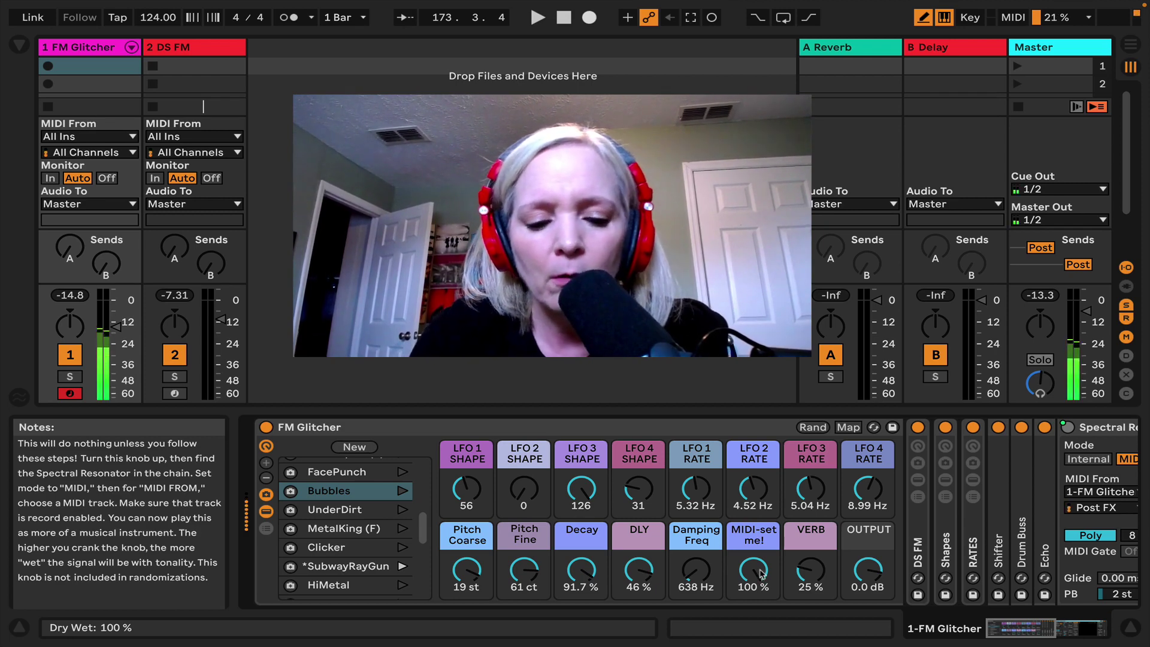
{"action": "left_click", "coordinate": [815, 428]}
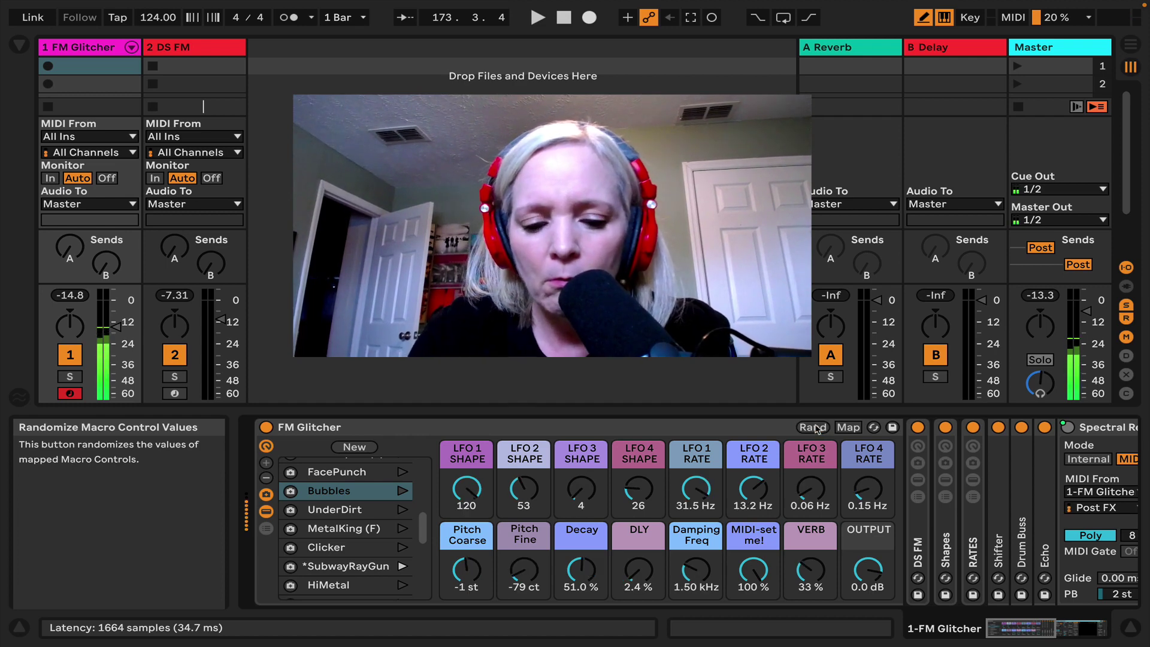
{"action": "left_click", "coordinate": [815, 427]}
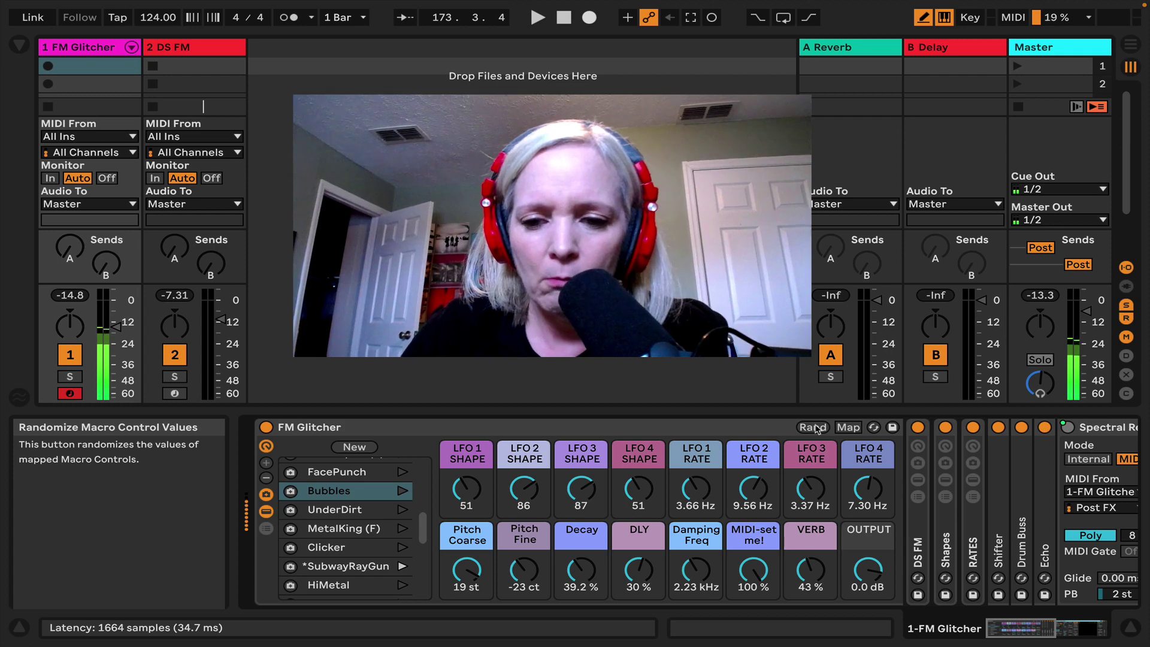
{"action": "left_click", "coordinate": [815, 428]}
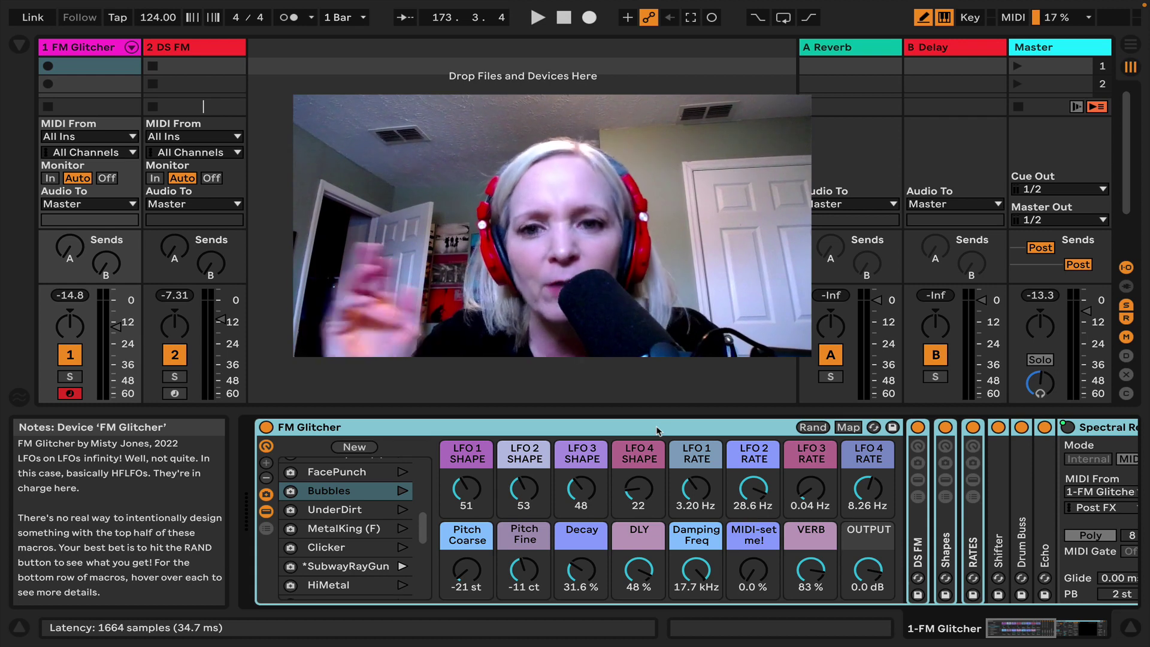
{"action": "left_click_drag", "start_coordinate": [468, 574], "coordinate": [469, 572]}
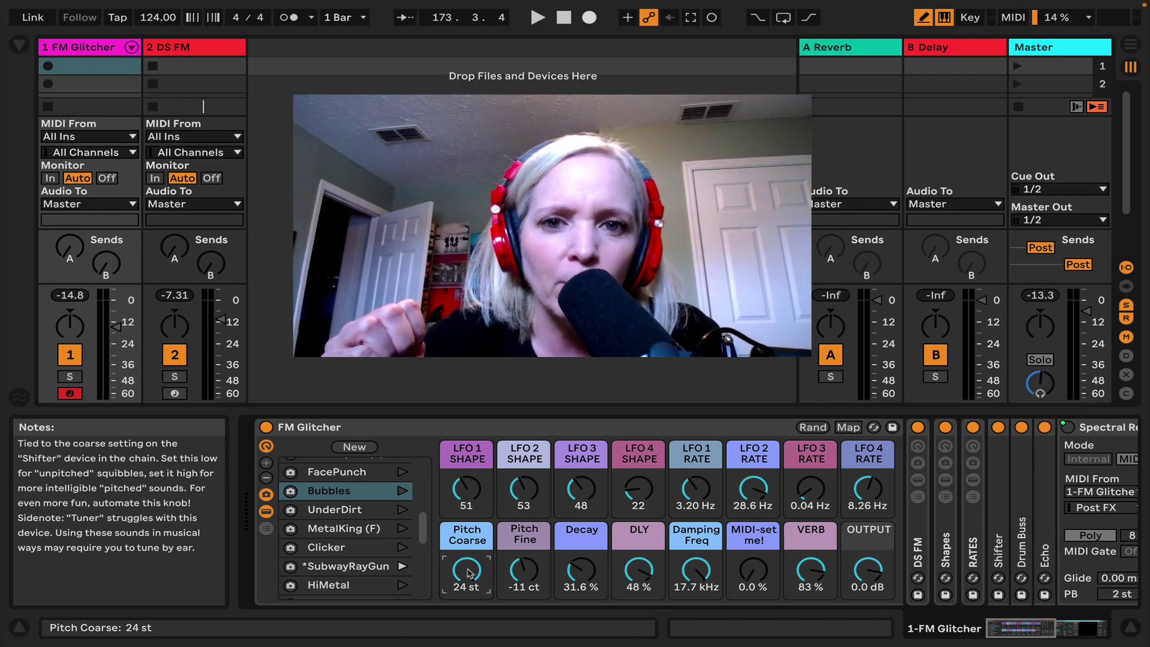
{"action": "left_click_drag", "start_coordinate": [467, 570], "coordinate": [470, 626]}
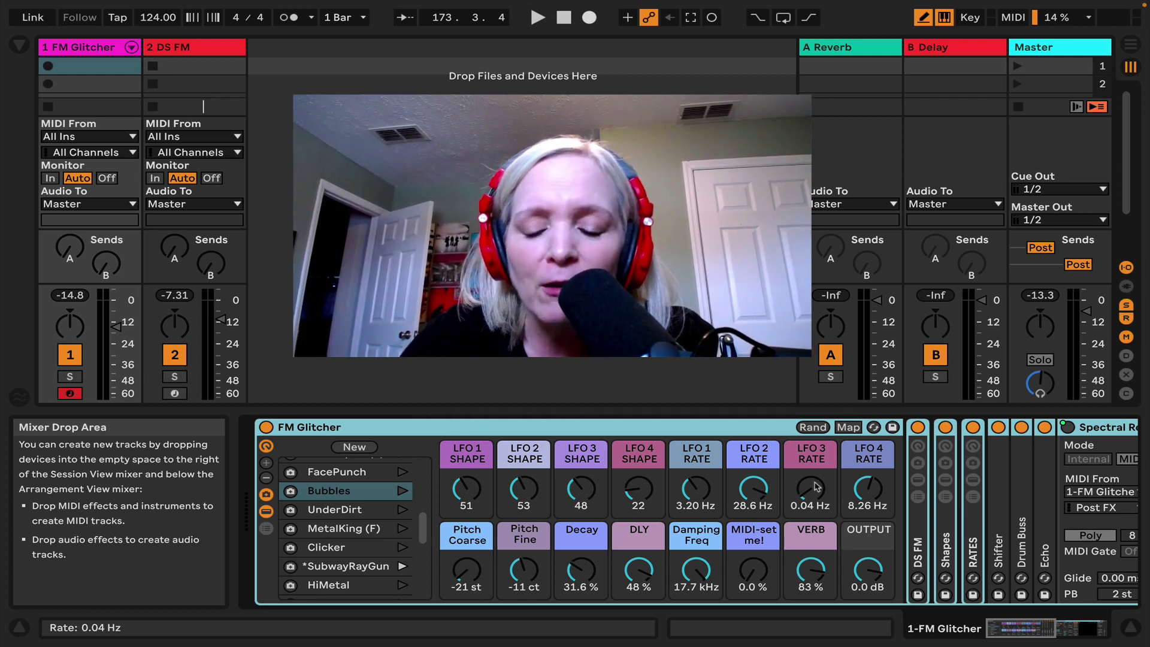
{"action": "mouse_move", "coordinate": [771, 434]}
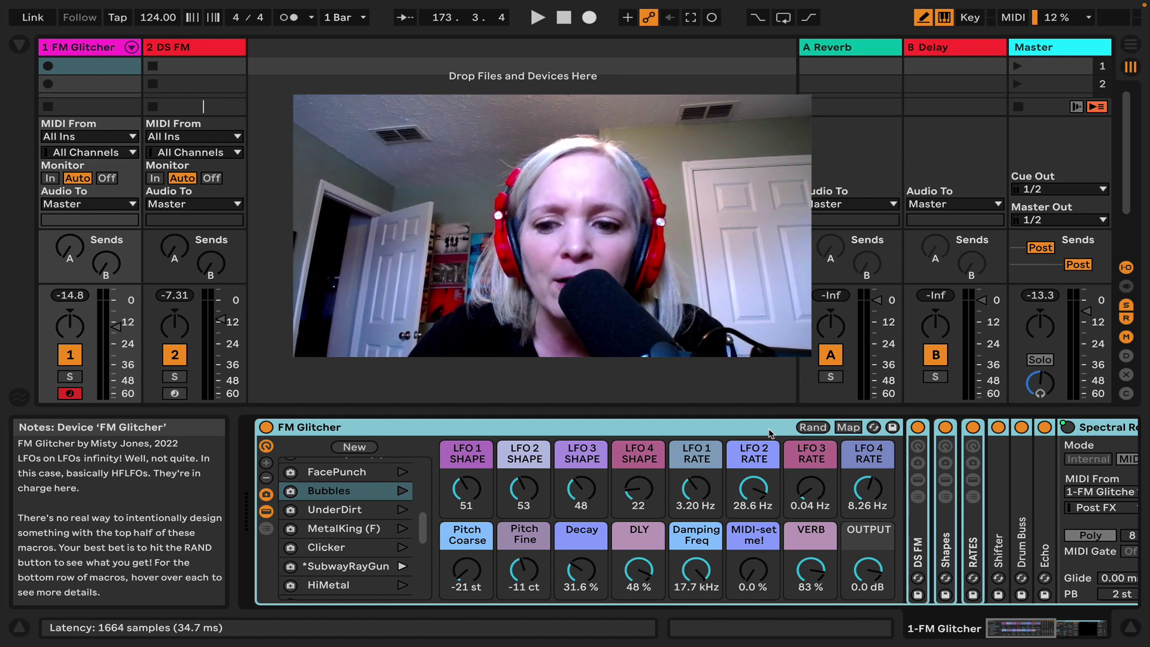